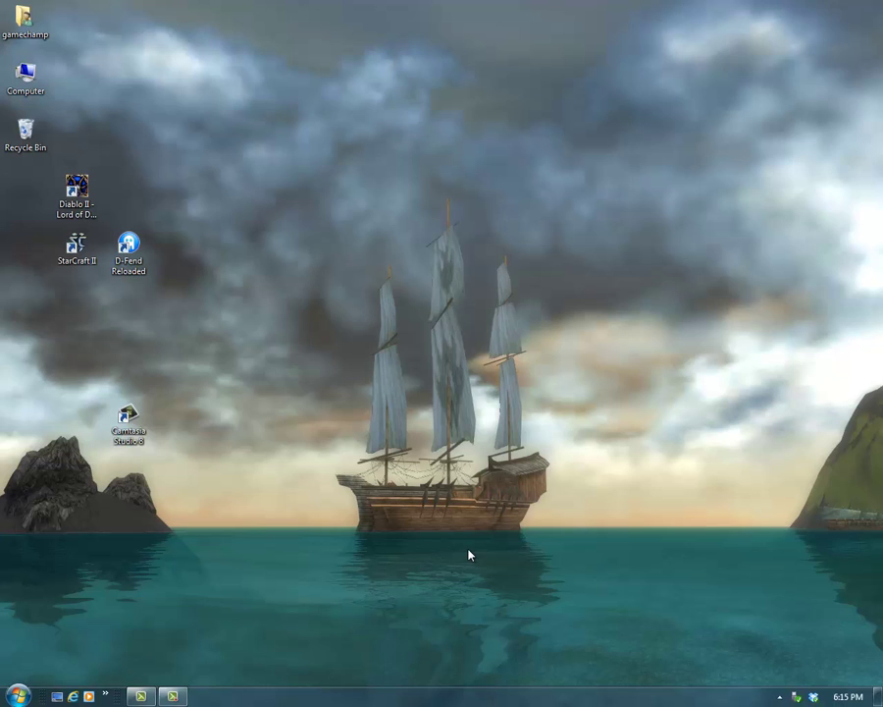
- Open the web browser and go to myabandonware.com
left_click(75, 697)
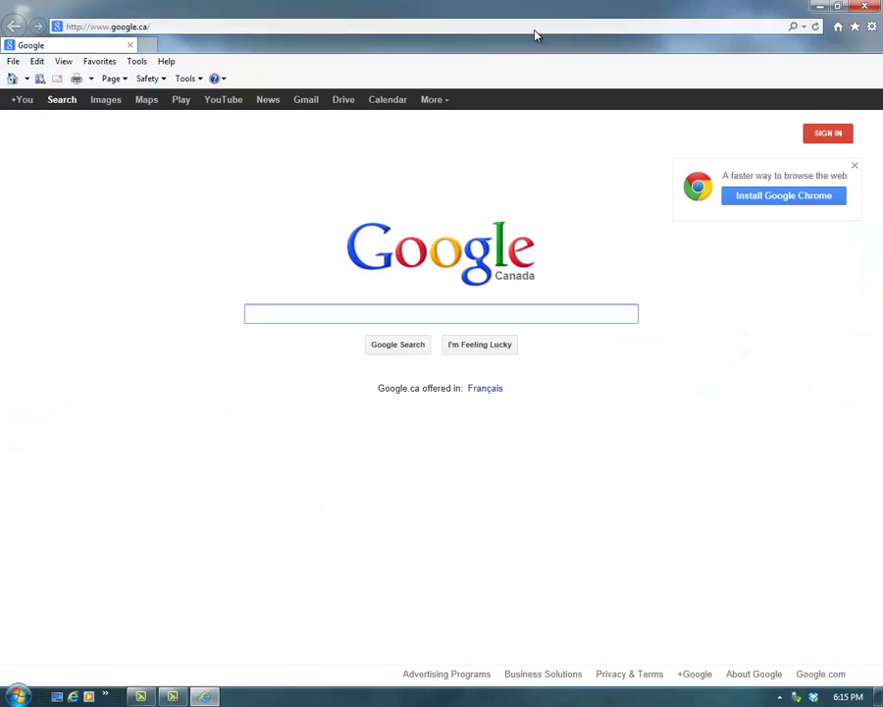
left_click(535, 28)
type("myabandonware.com/")
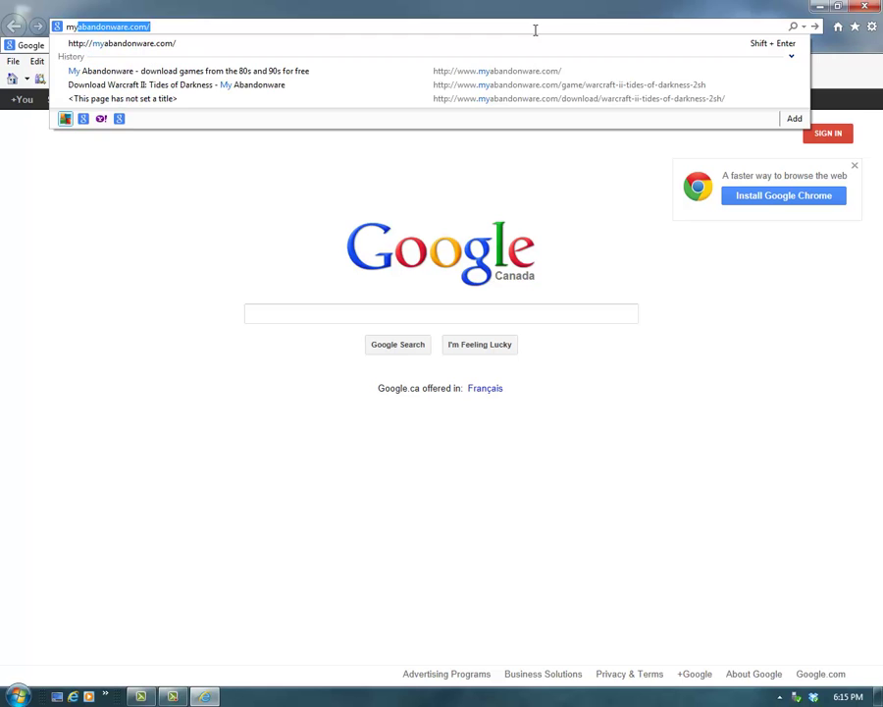
key("Return")
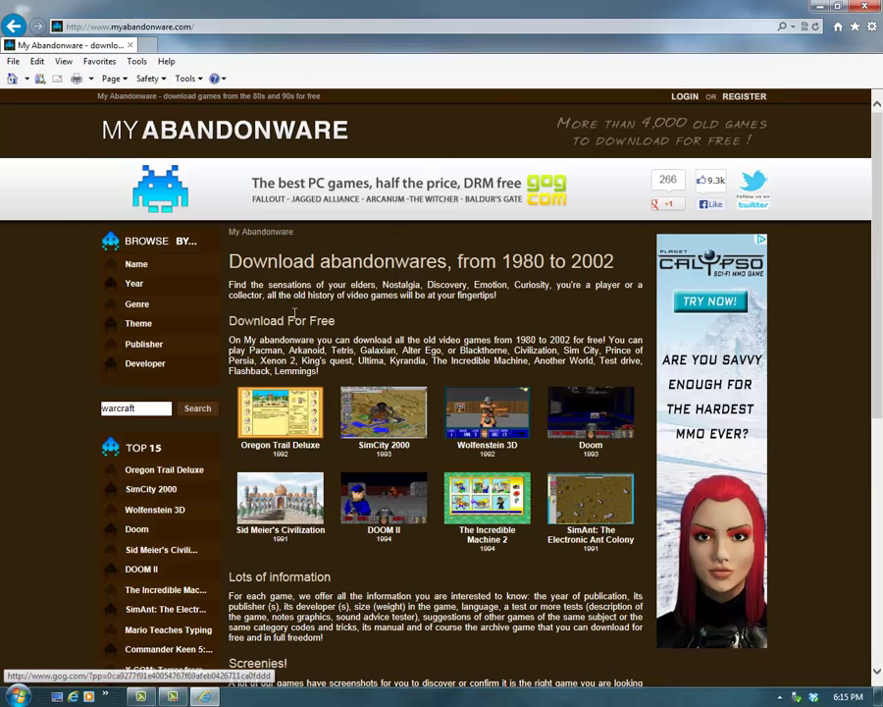
- Search the site for warcraft, then download the Warcraft II: Tides of Darkness zip and open the archive
left_click(198, 408)
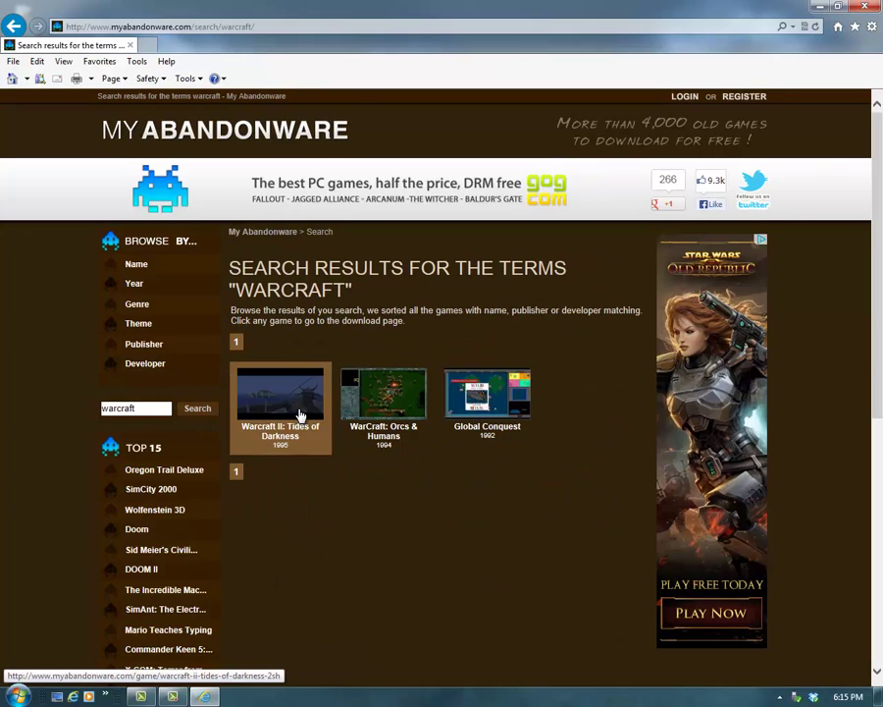
left_click(301, 415)
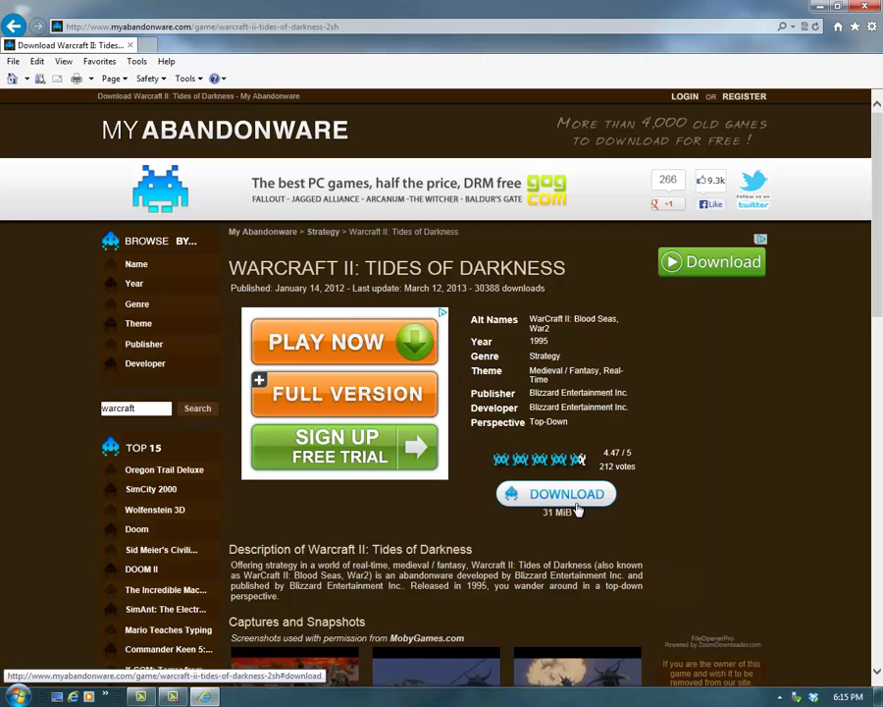
left_click(569, 496)
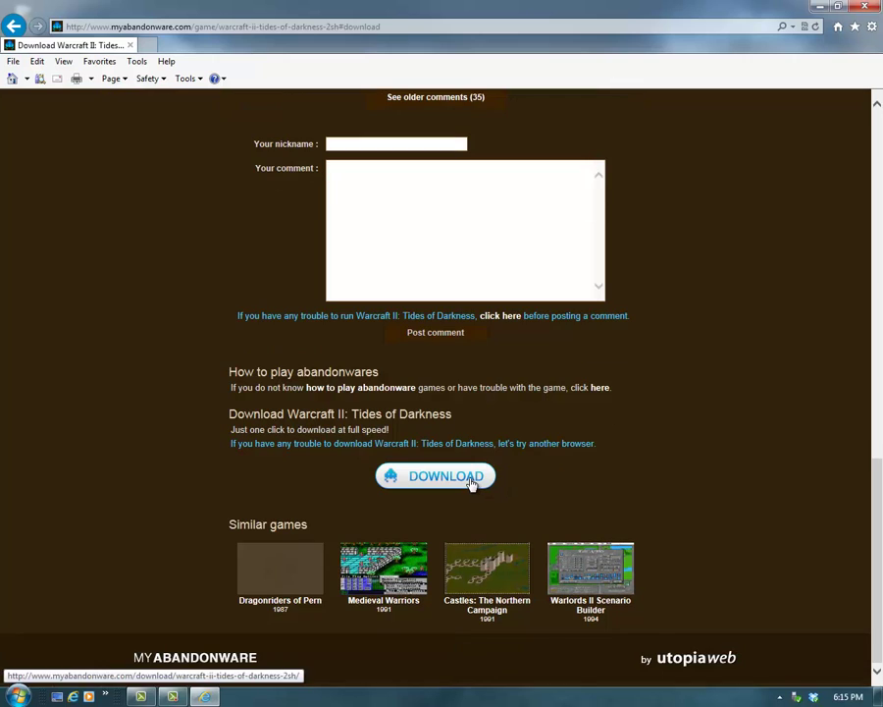
left_click(471, 481)
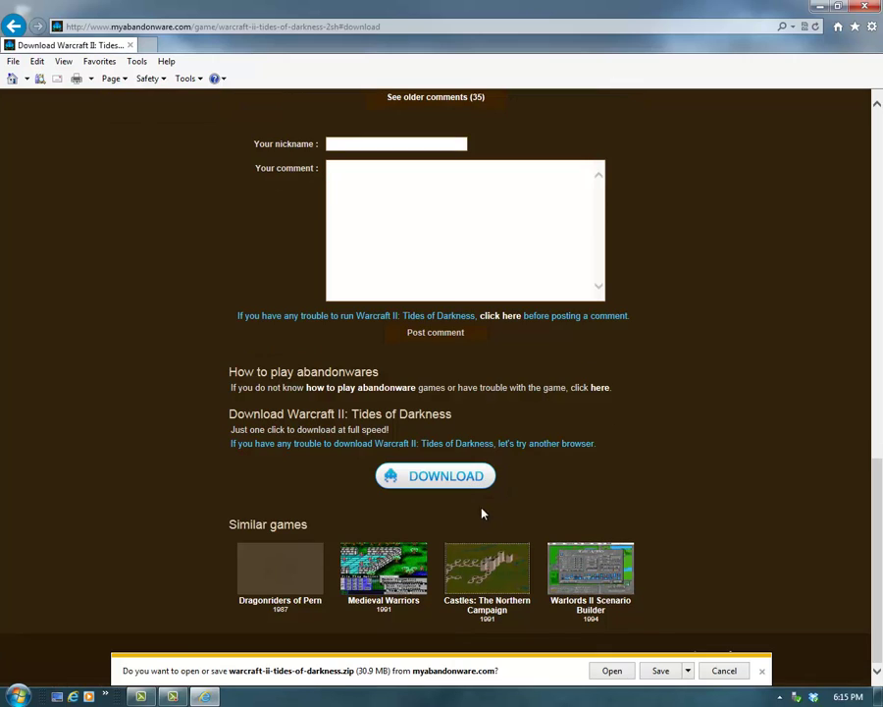
left_click(601, 671)
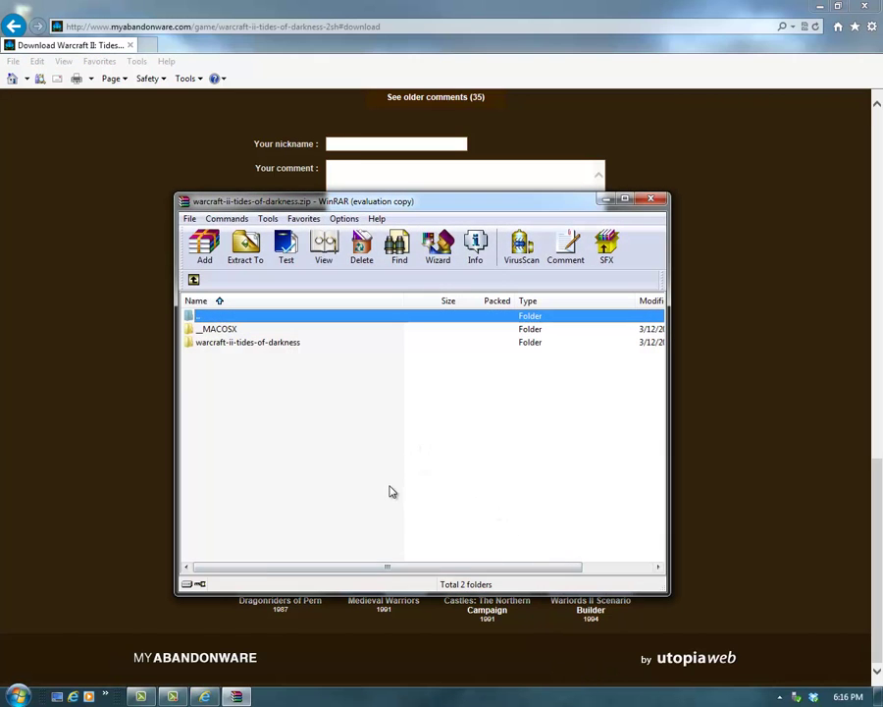
left_click(493, 398)
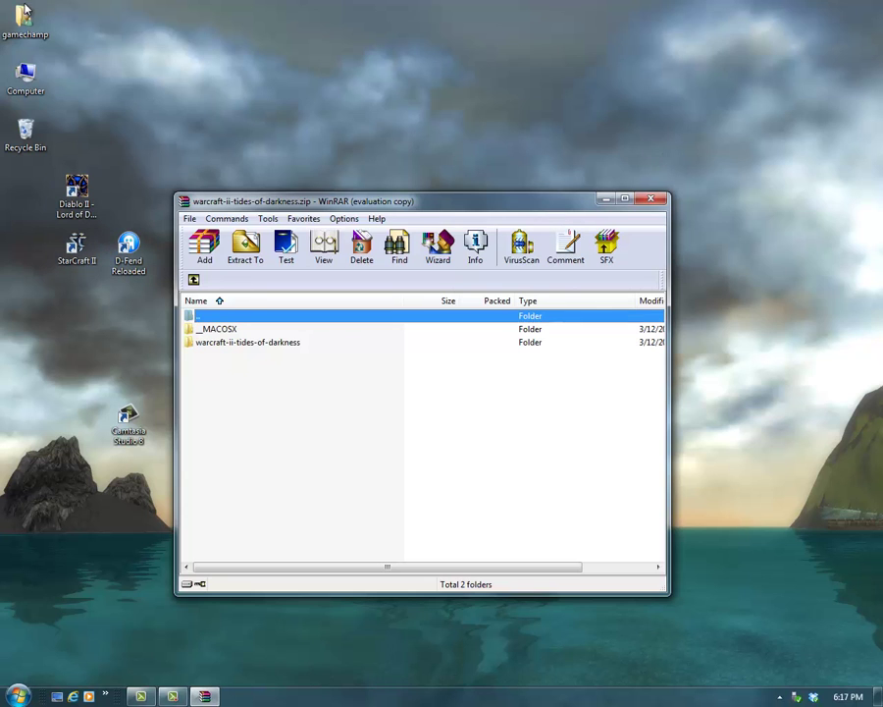
- Extract the warcraft-ii-tides-of-darkness folder into D-Fend Reloaded's VirtualHD folder and close the archive
double_click(24, 14)
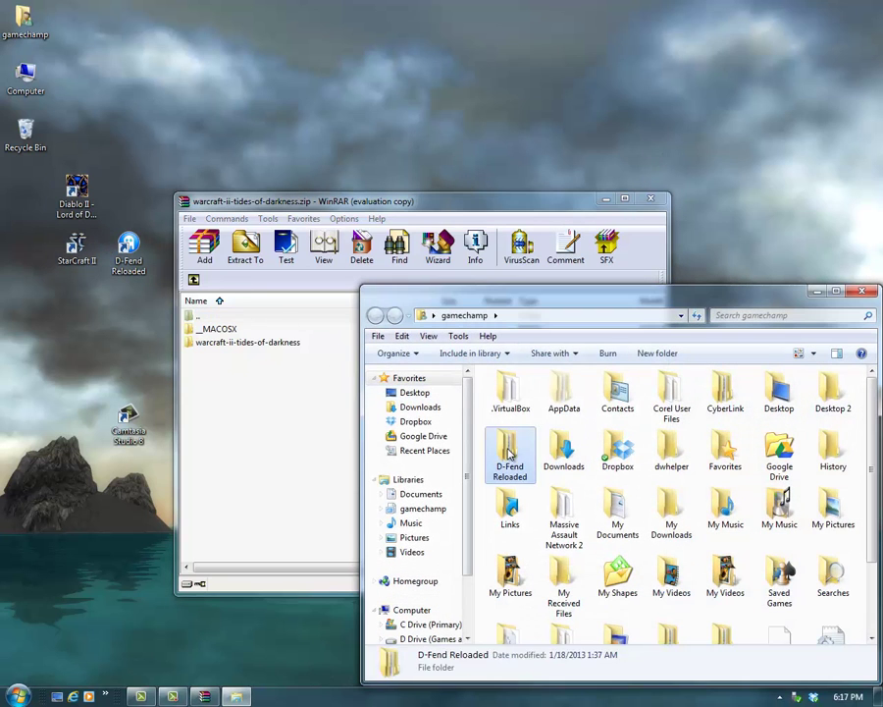
double_click(509, 451)
double_click(522, 495)
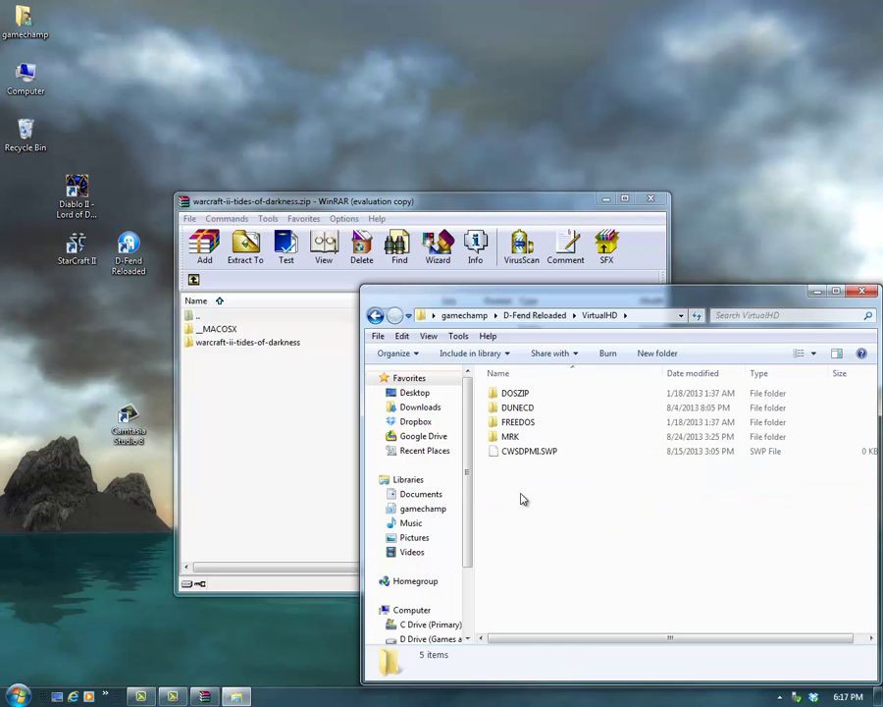
left_click_drag(254, 344, 712, 526)
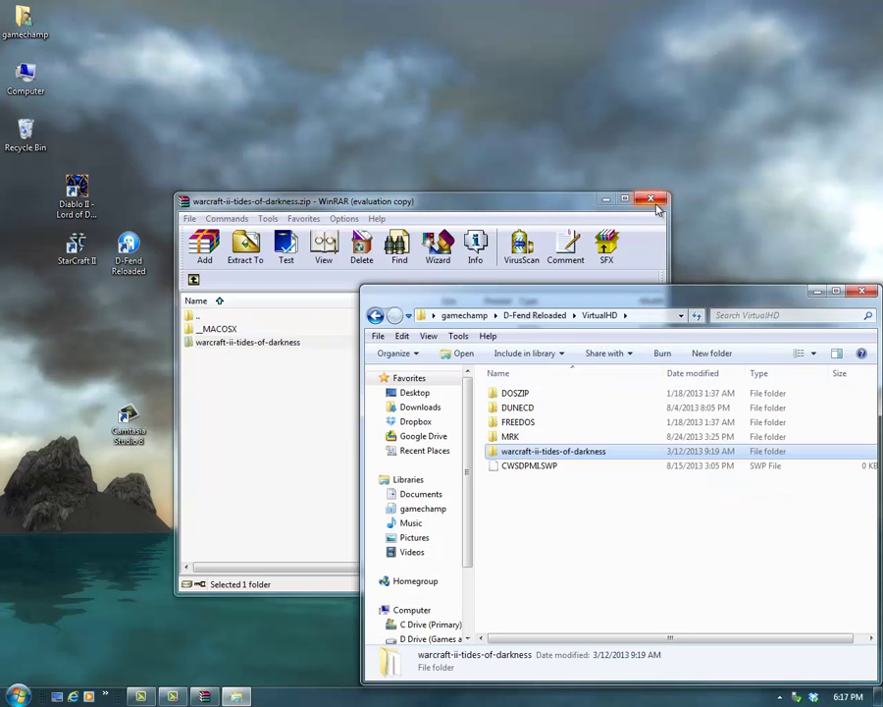
left_click(650, 199)
- Rename the extracted warcraft-ii-tides-of-darkness folder as War2
right_click(535, 455)
left_click(578, 419)
type("W")
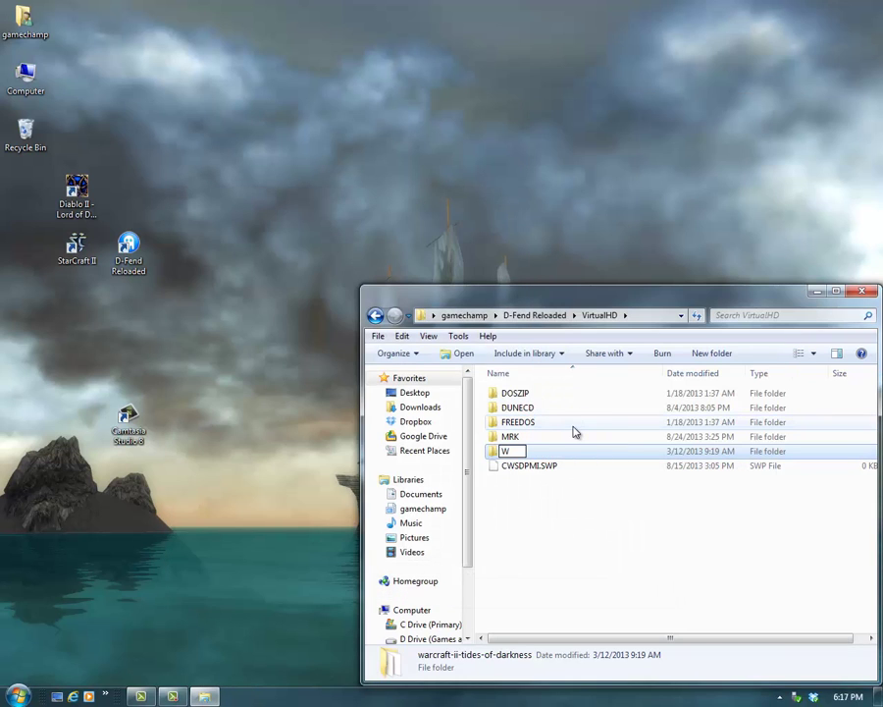
type("ar2")
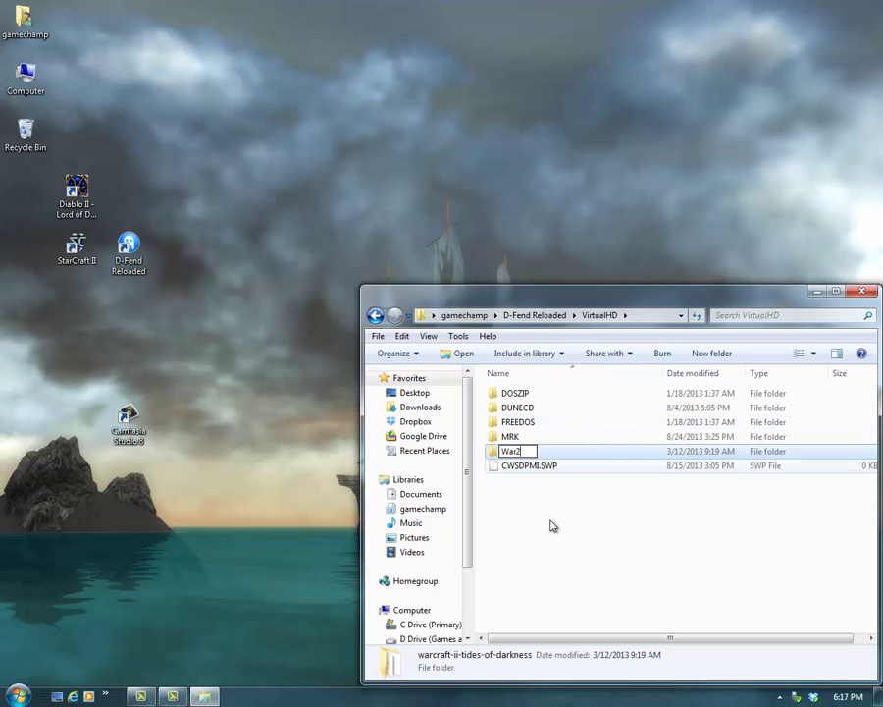
left_click(555, 525)
- Launch D-Fend Reloaded and start a new profile with the wizard, using the DOSBox emulation type
double_click(143, 258)
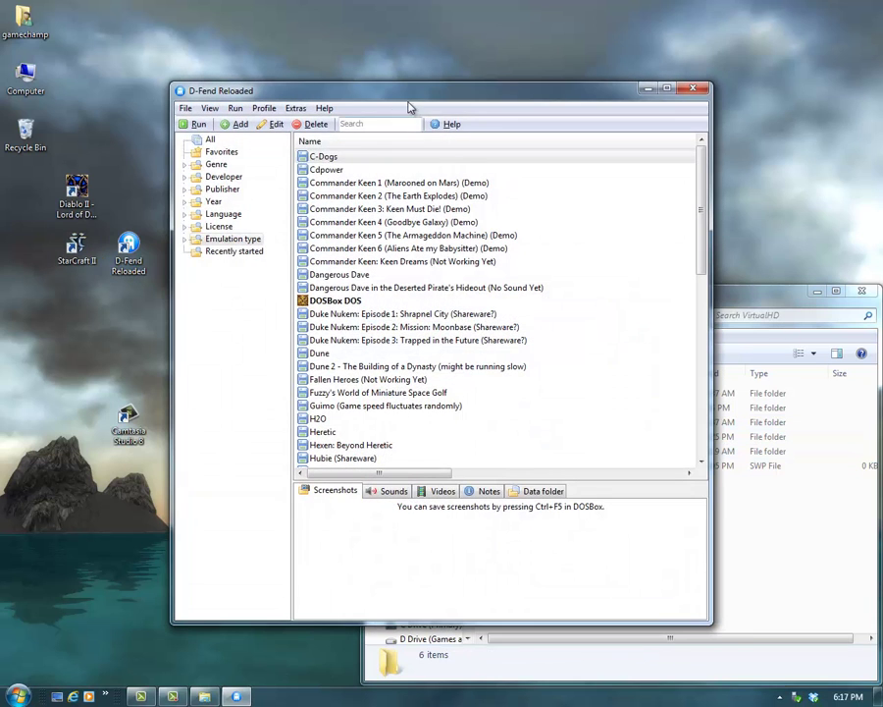
left_click_drag(410, 106, 251, 157)
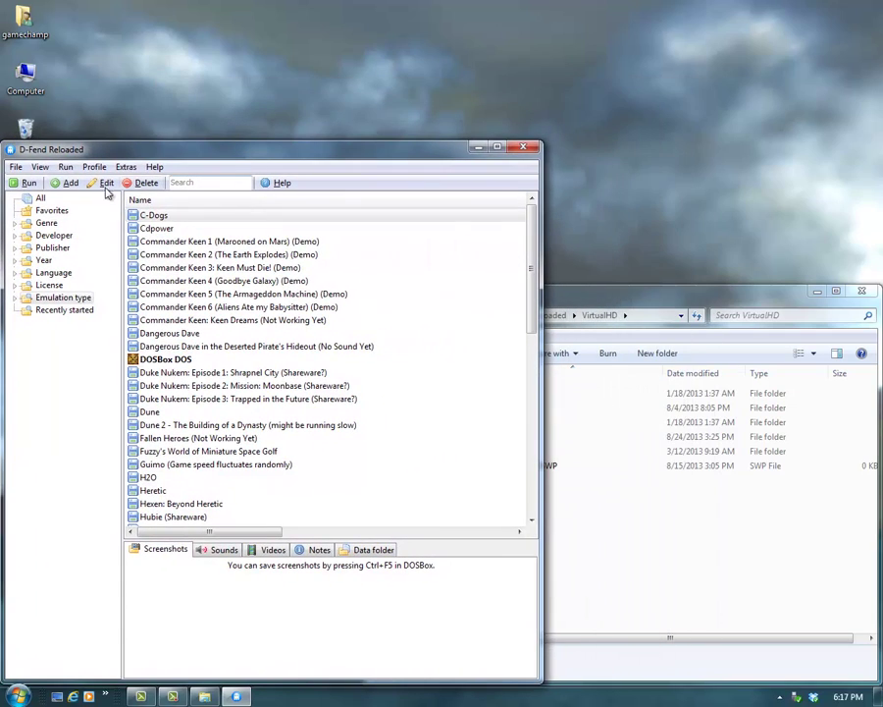
left_click(70, 188)
left_click(80, 227)
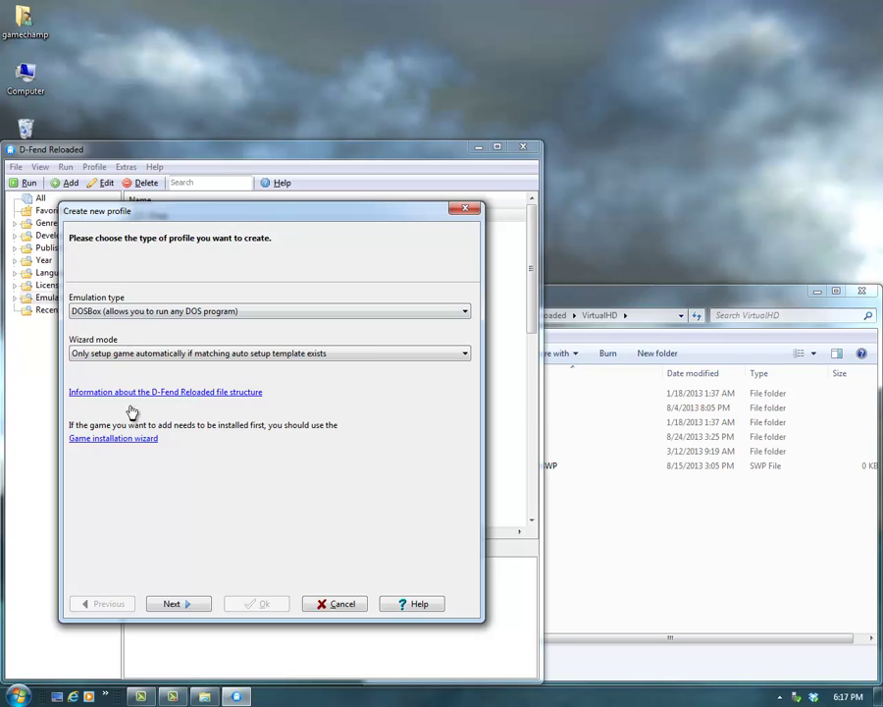
left_click(173, 604)
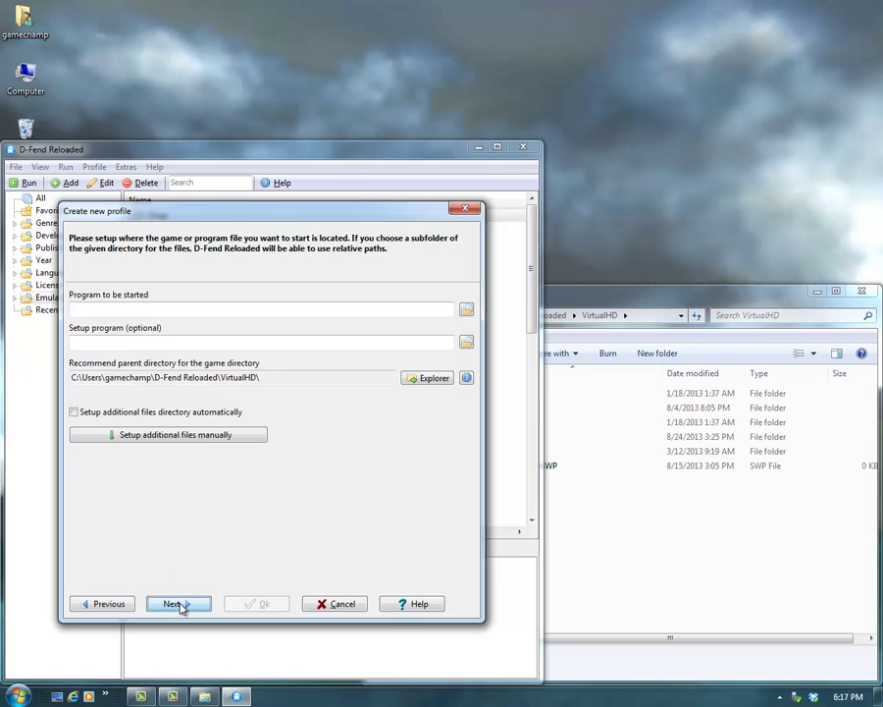
- Set WC2CRACK from the War2 folder as the program to be started and continue the wizard
left_click(468, 312)
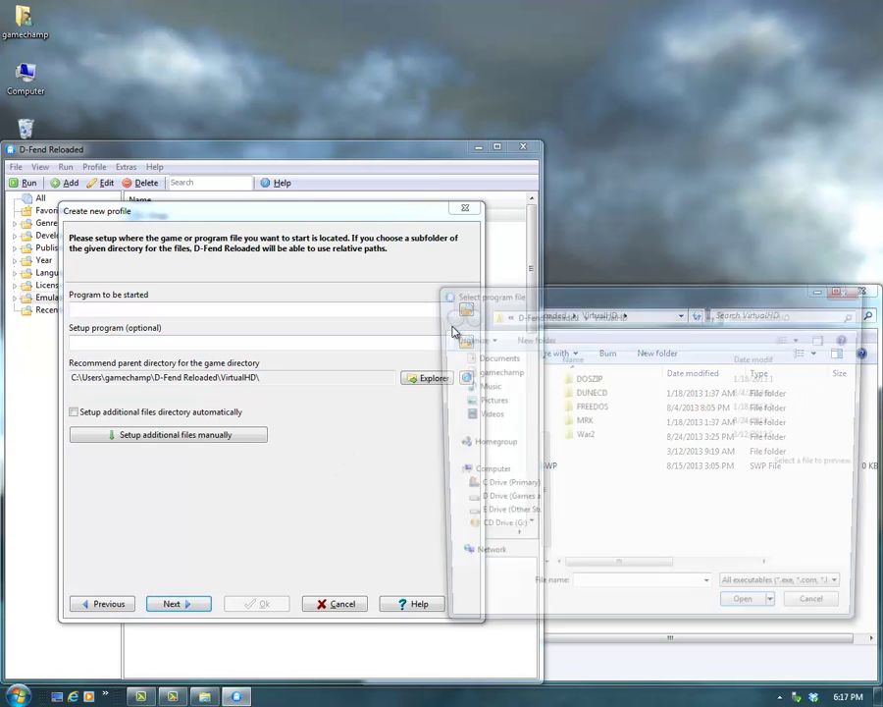
double_click(593, 436)
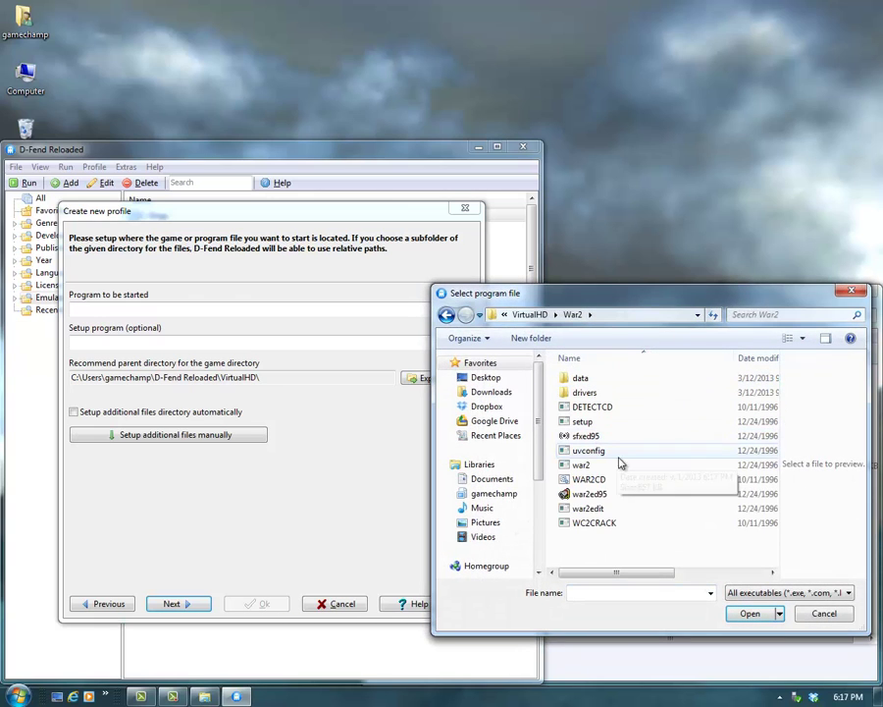
left_click(594, 523)
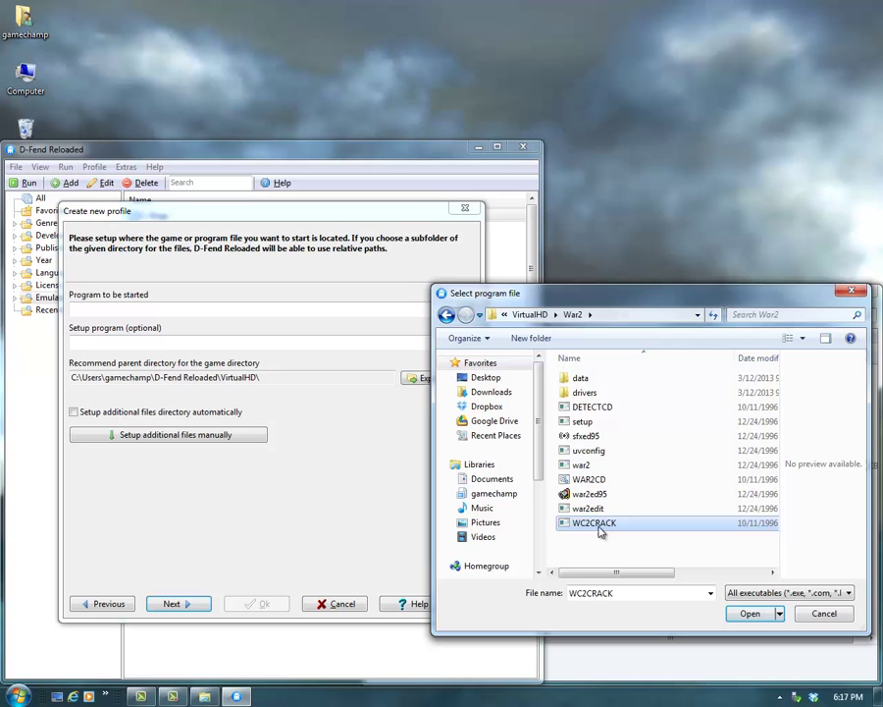
left_click(748, 614)
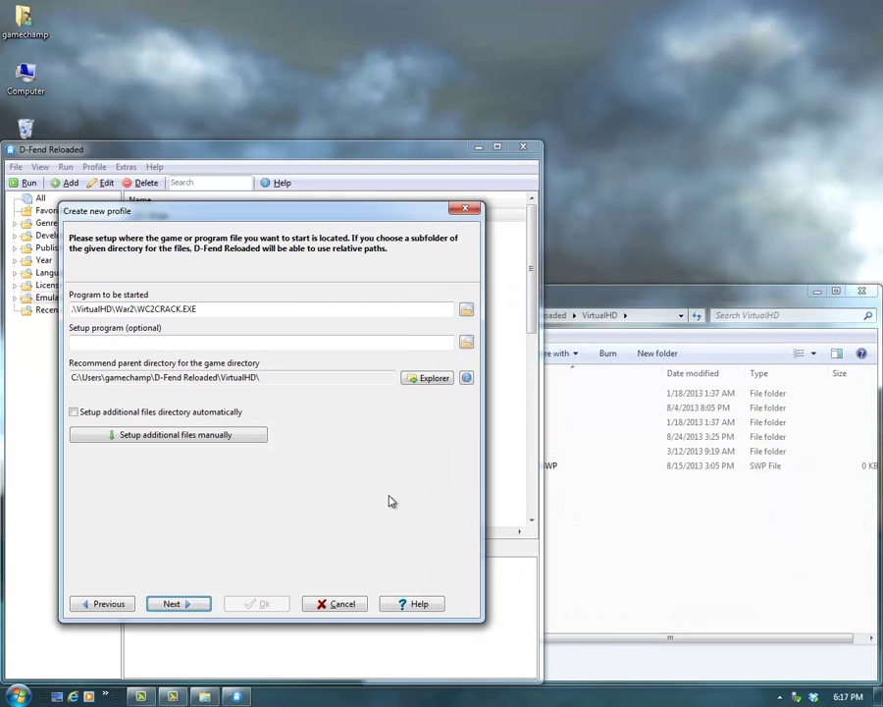
left_click(177, 604)
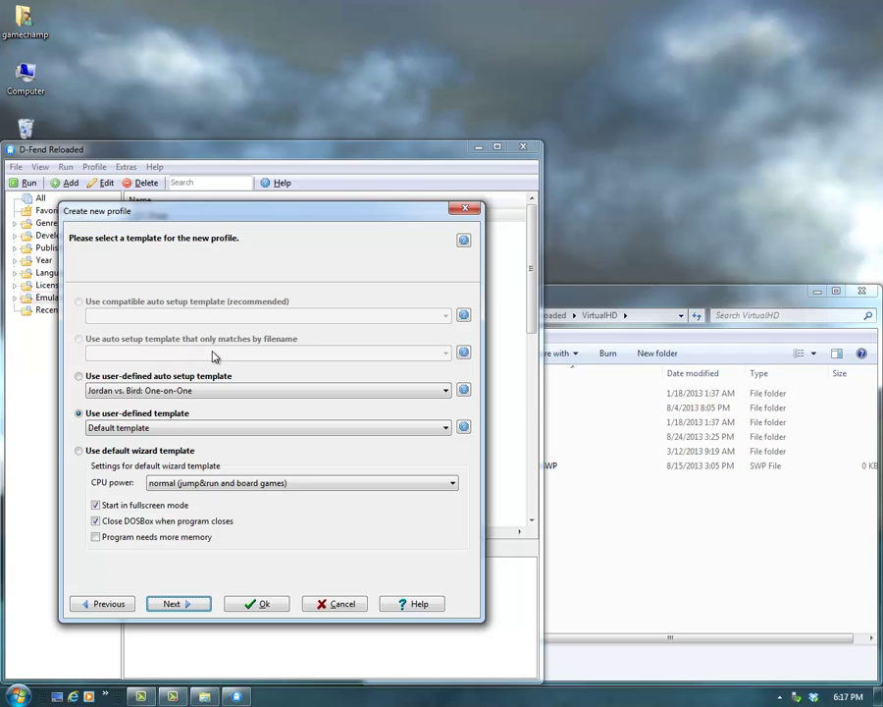
- Use the user-defined Default template, name the profile War2, and finish creating it
left_click(143, 428)
left_click(134, 416)
left_click(176, 606)
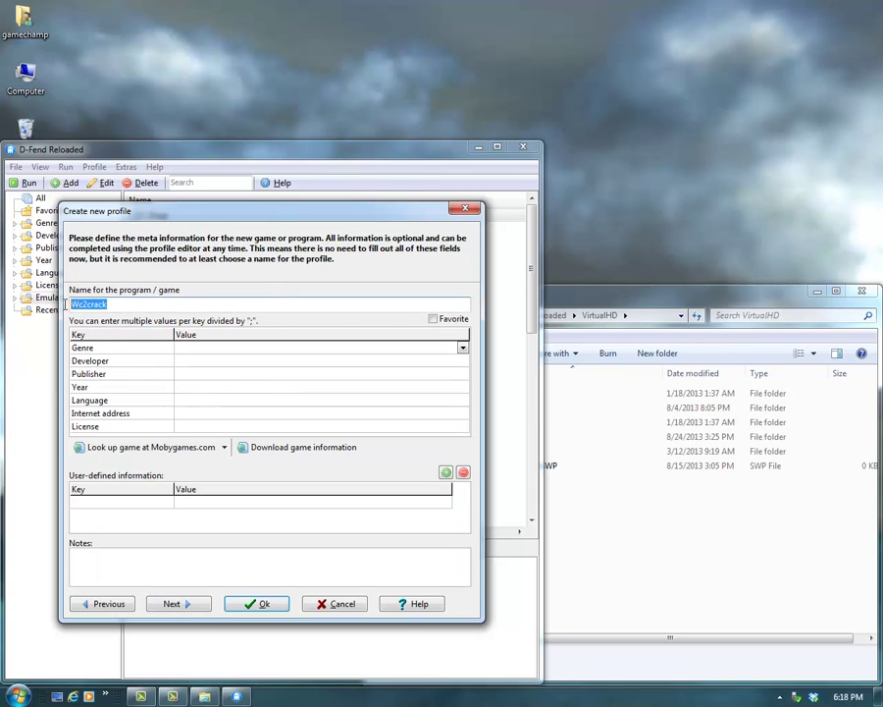
type("War2")
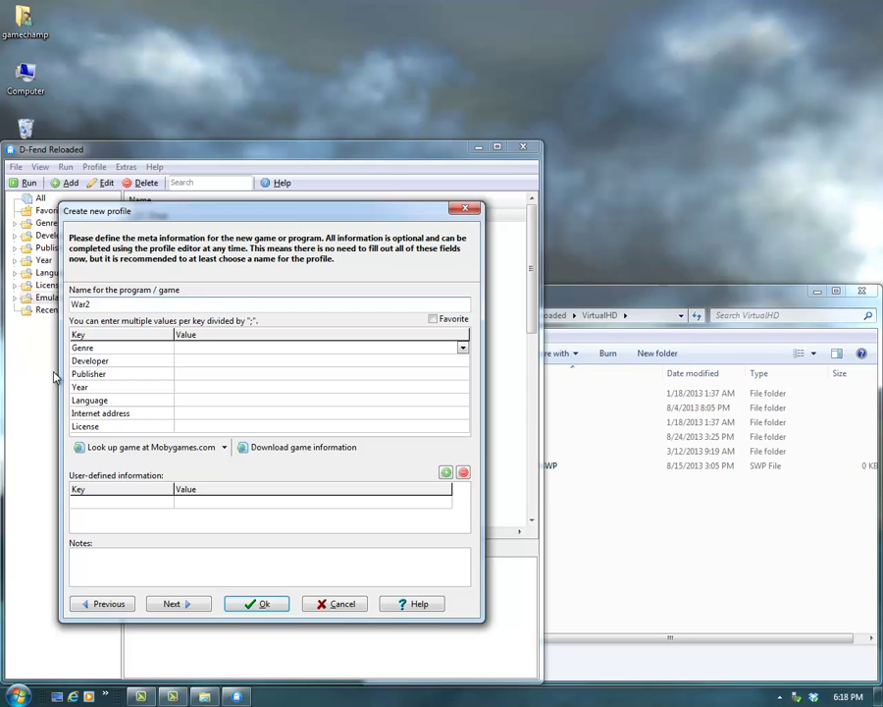
left_click(259, 600)
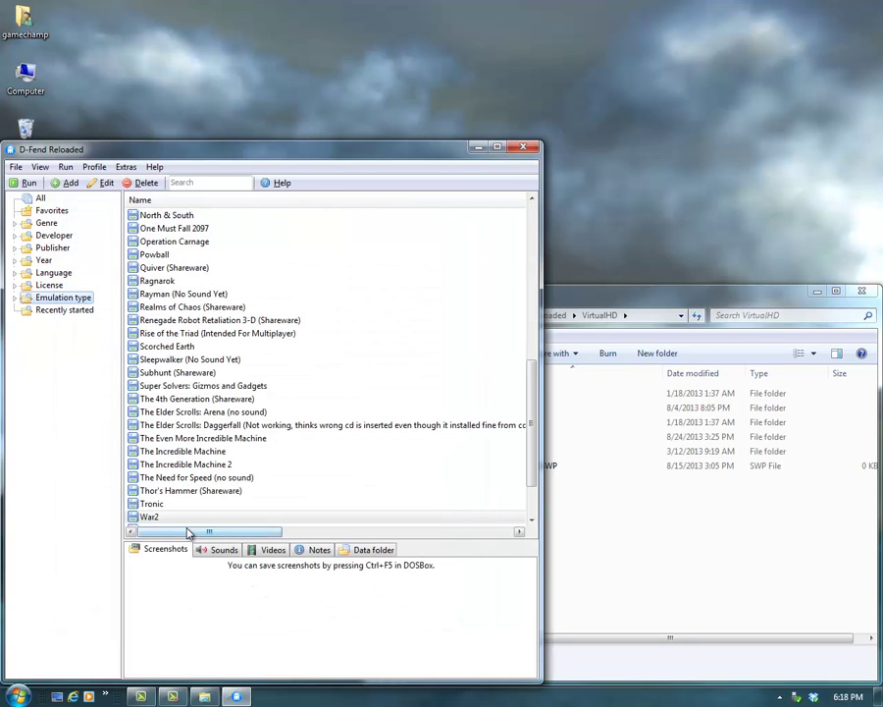
- Run the War2 profile and agree to overwrite the existing game data files
double_click(153, 516)
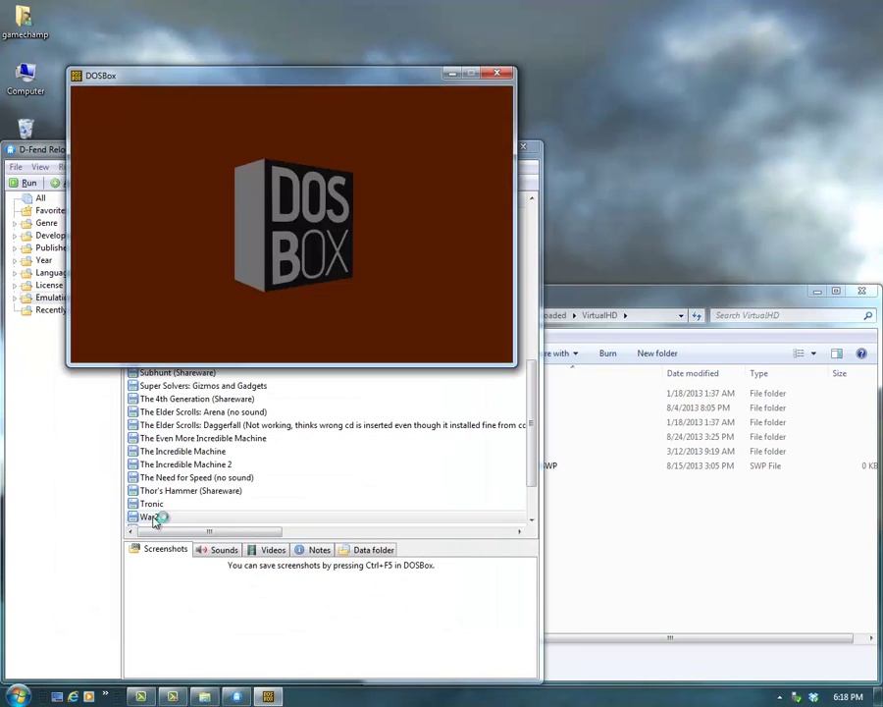
key("y")
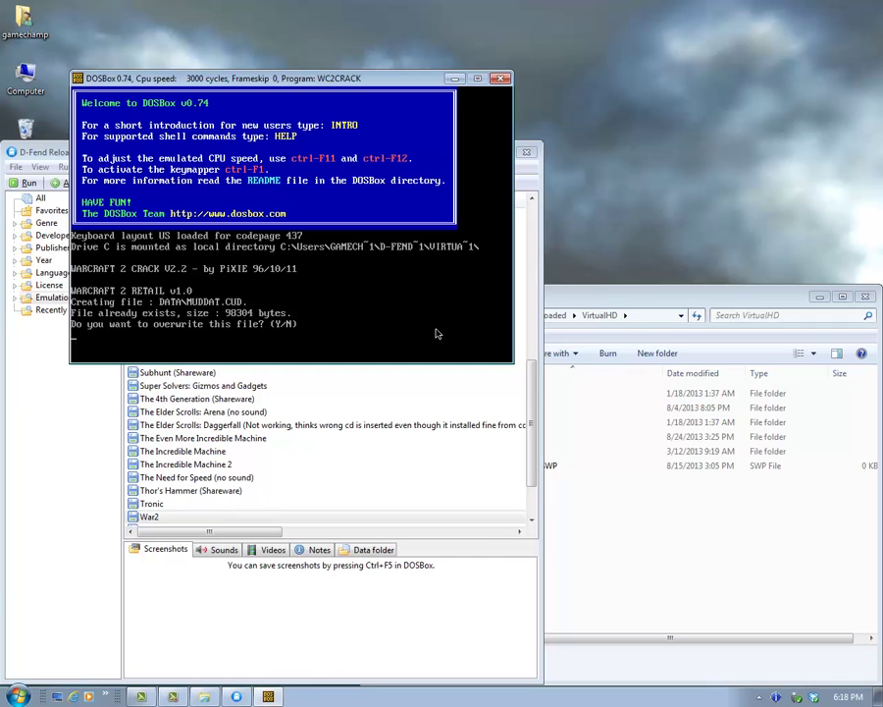
key("y")
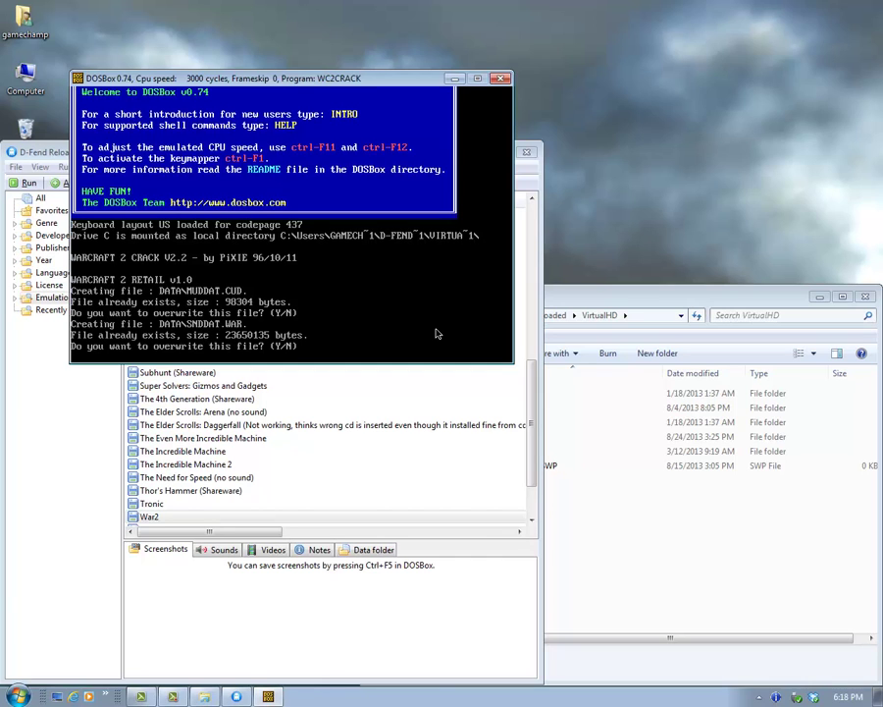
key("y")
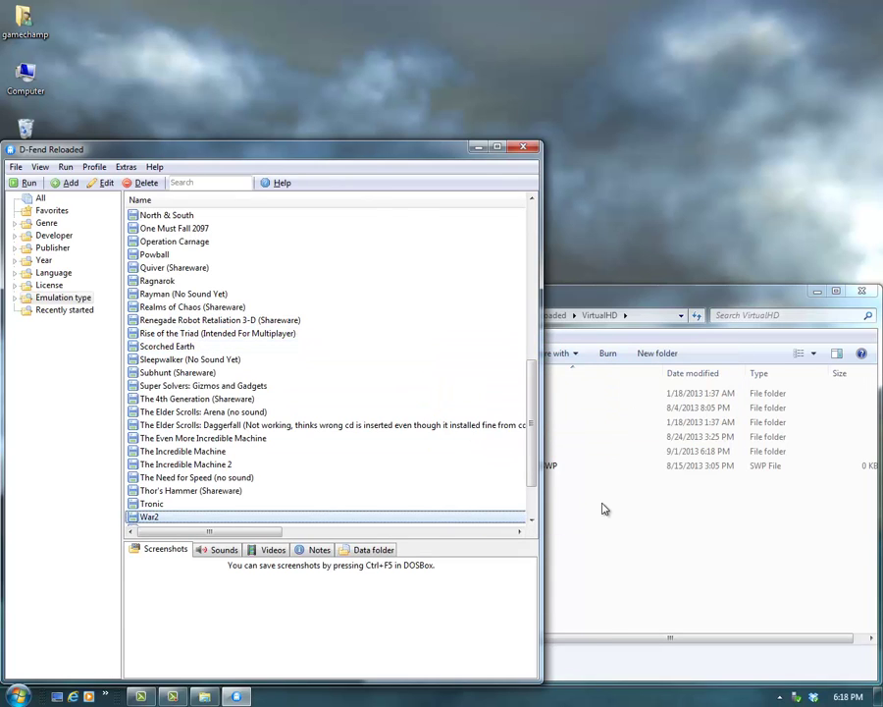
- Open the WAR2 configuration settings file from the War2 folder inside VirtualHD
left_click(604, 509)
double_click(521, 452)
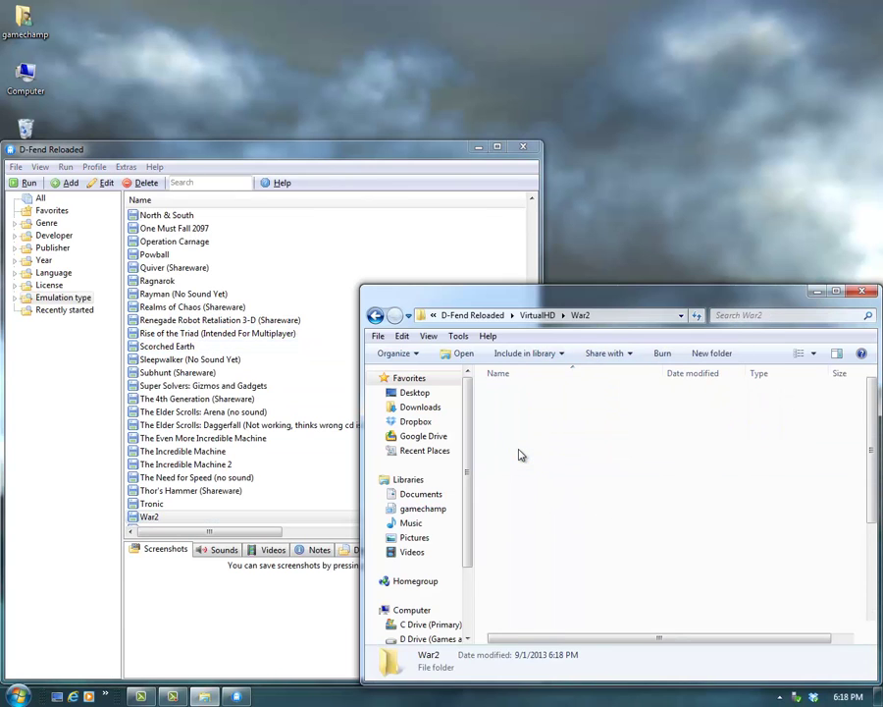
scroll(520, 466, "down", 3)
scroll(520, 465, "down", 1)
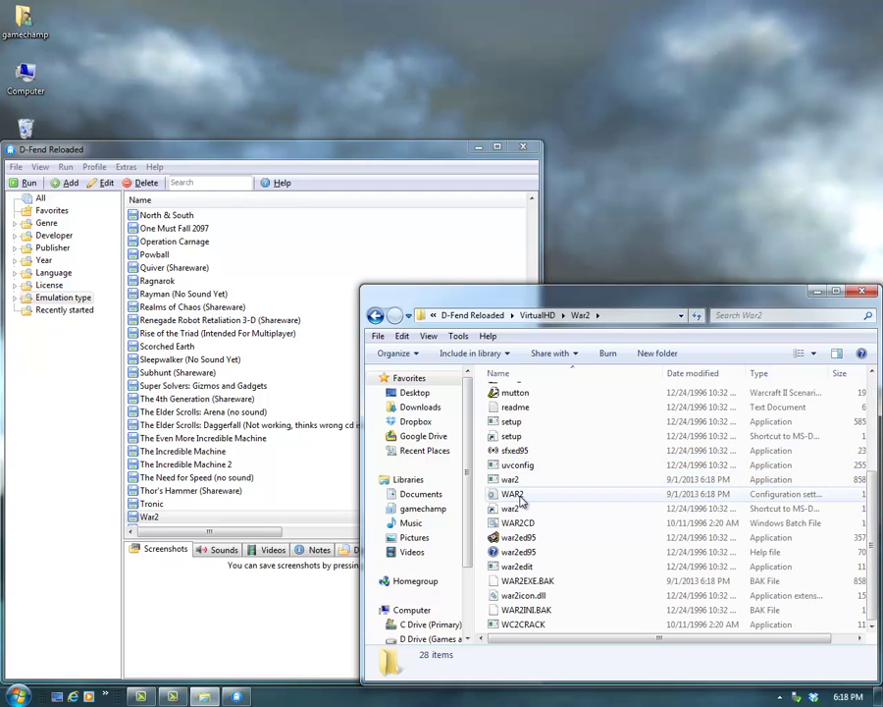
double_click(515, 493)
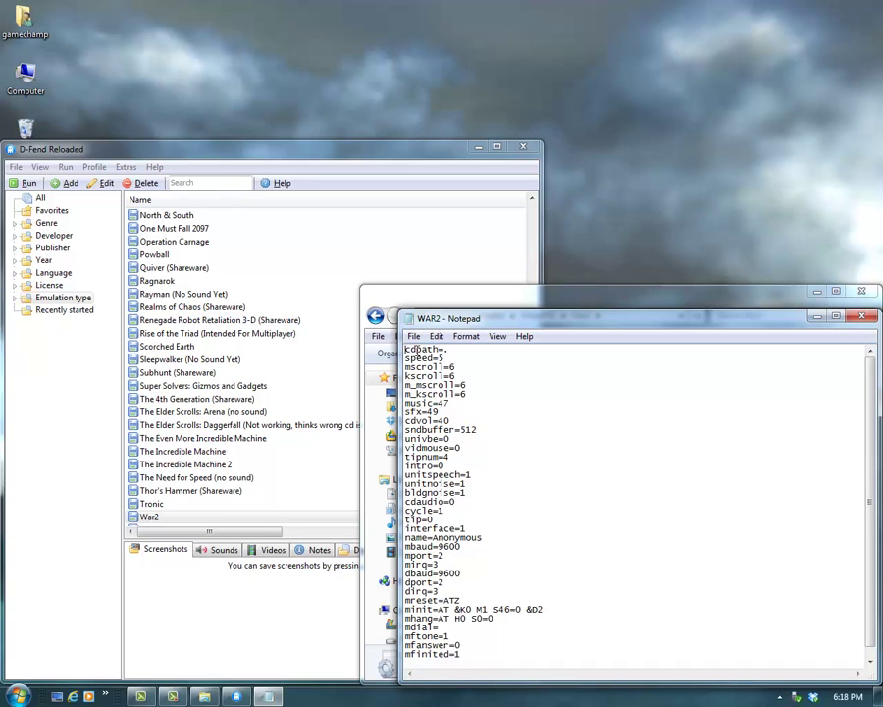
- Edit the cdpath line at the start of WAR2.INI, then close the file and save the changes
left_click_drag(407, 349, 451, 349)
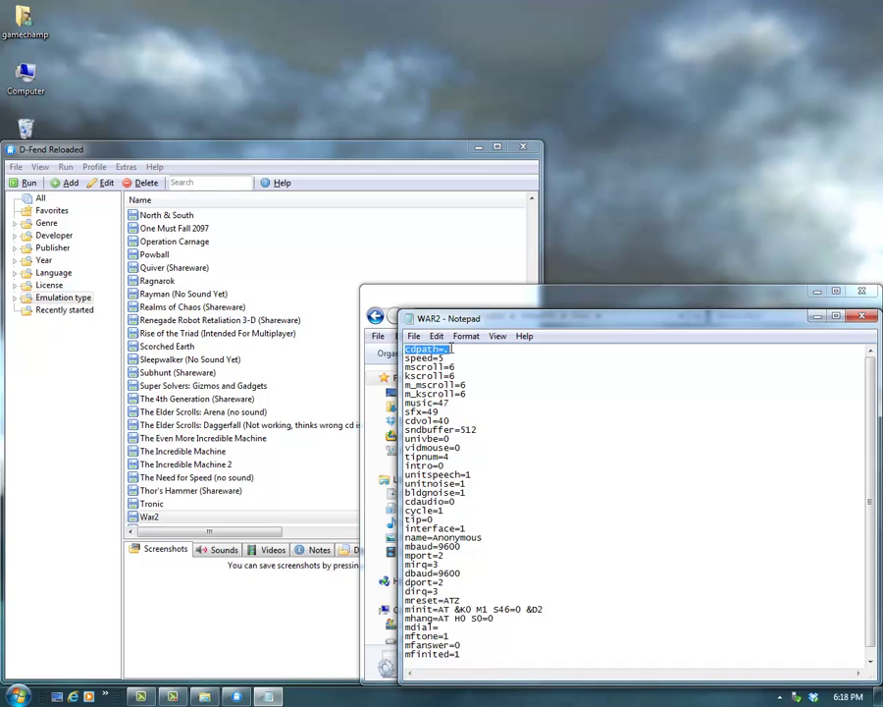
left_click(451, 349)
left_click(860, 315)
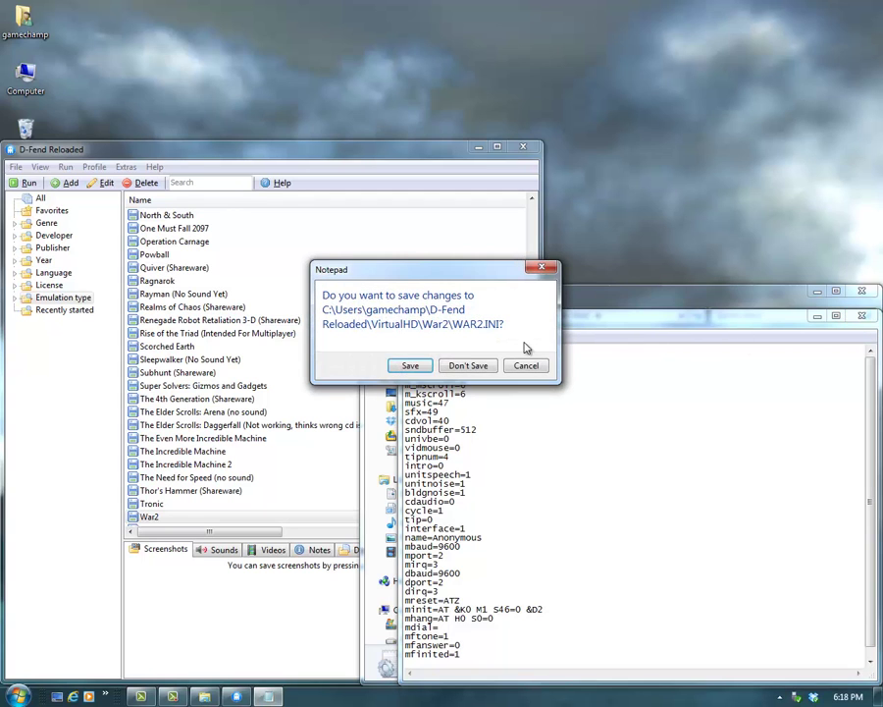
left_click(410, 366)
- Edit the War2 profile in D-Fend Reloaded and set its program file to setup.exe from the War2 folder
left_click(150, 518)
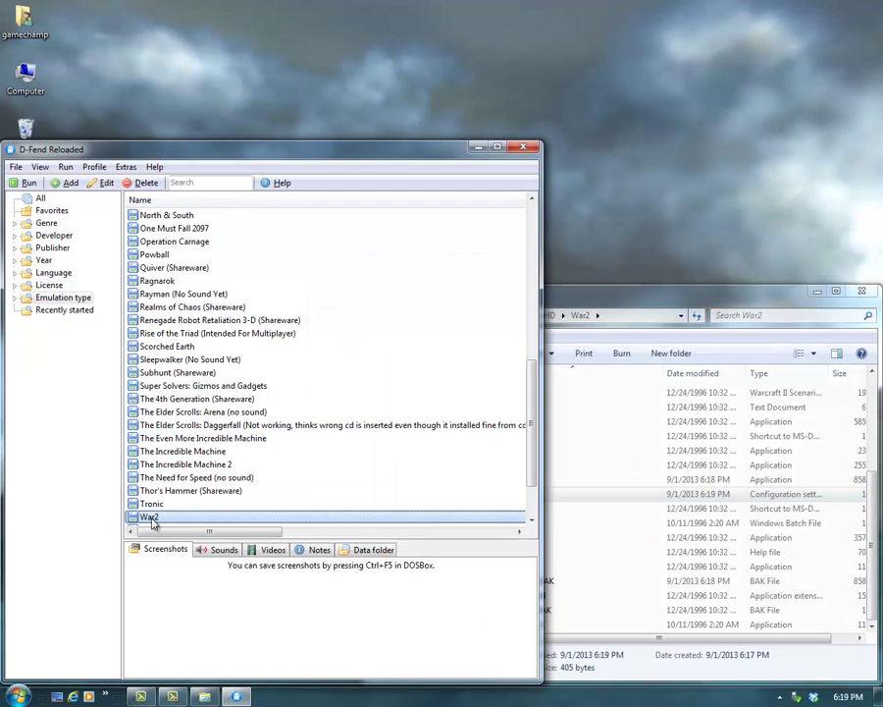
right_click(152, 521)
left_click(206, 351)
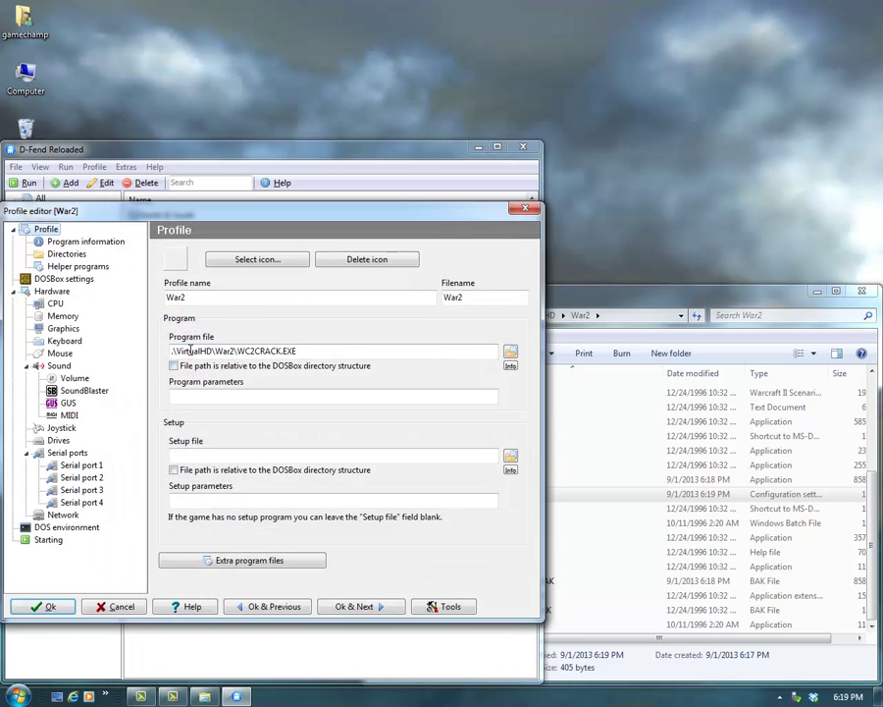
left_click(511, 354)
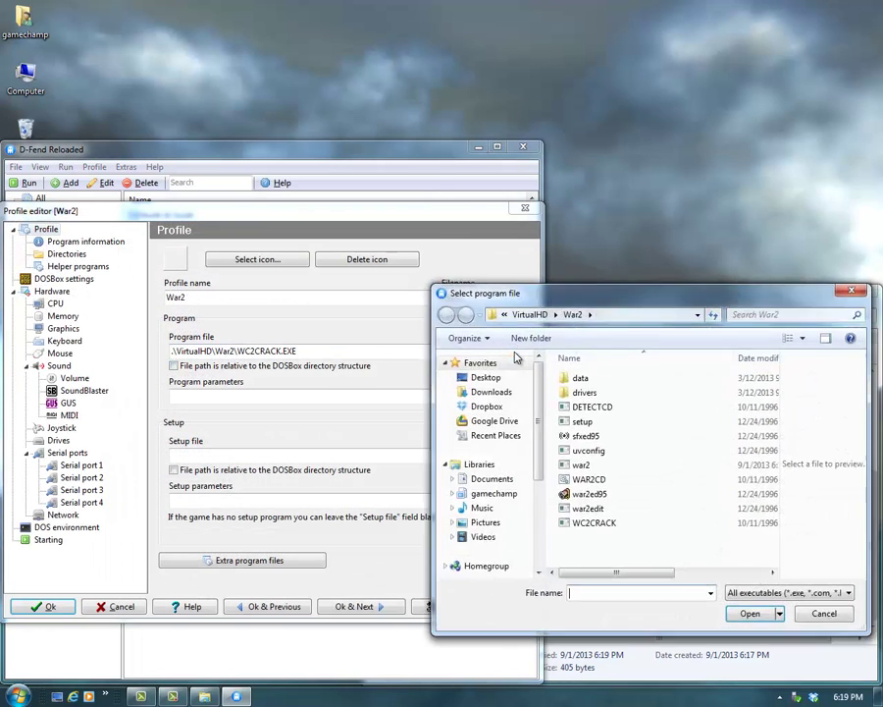
left_click(583, 422)
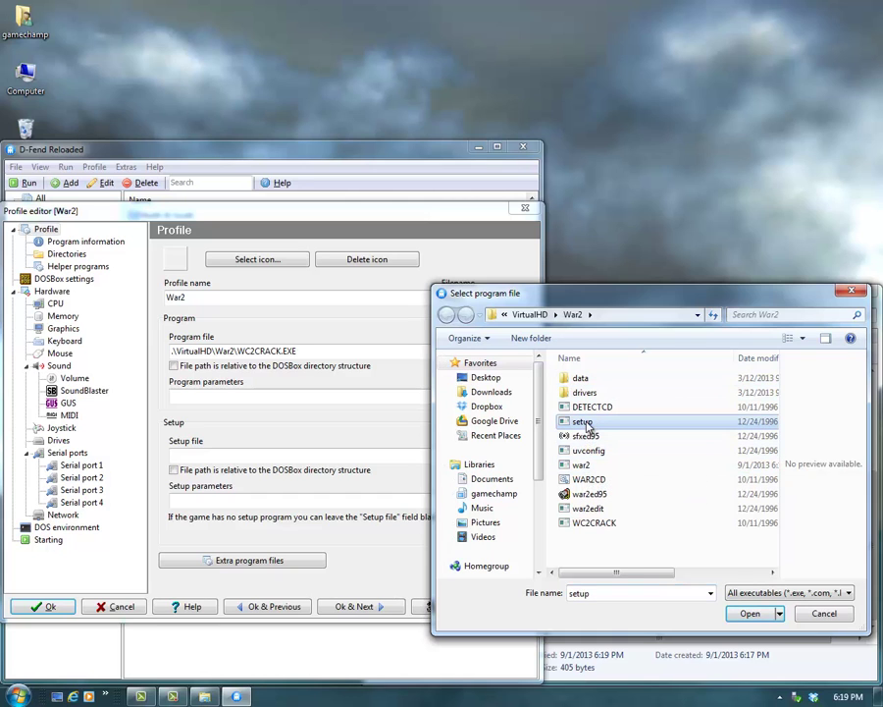
left_click(750, 612)
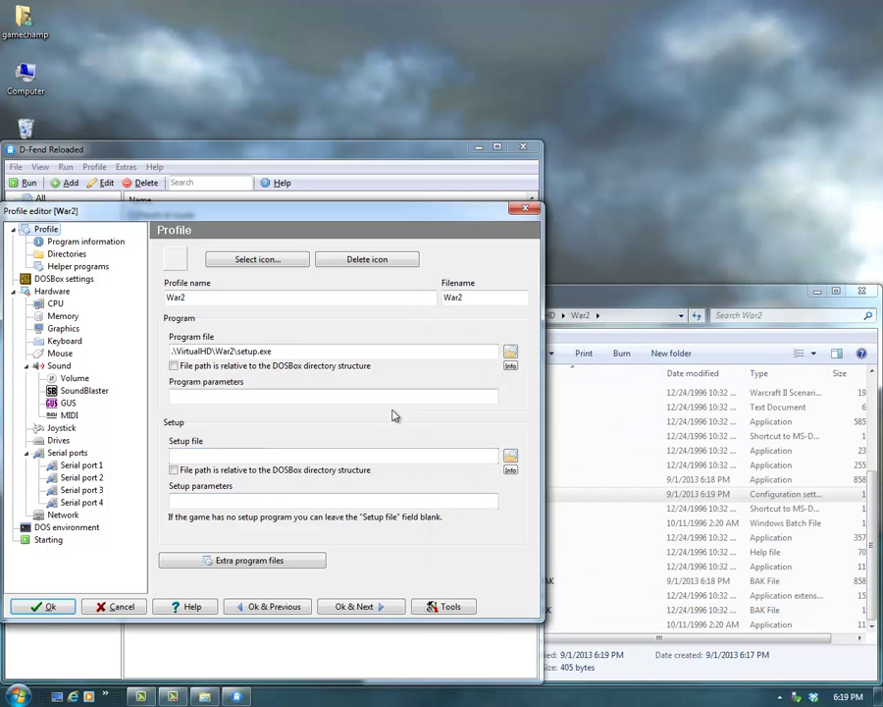
- Review the War2 profile's CPU, memory and sound settings and disable starting in fullscreen mode
left_click(54, 306)
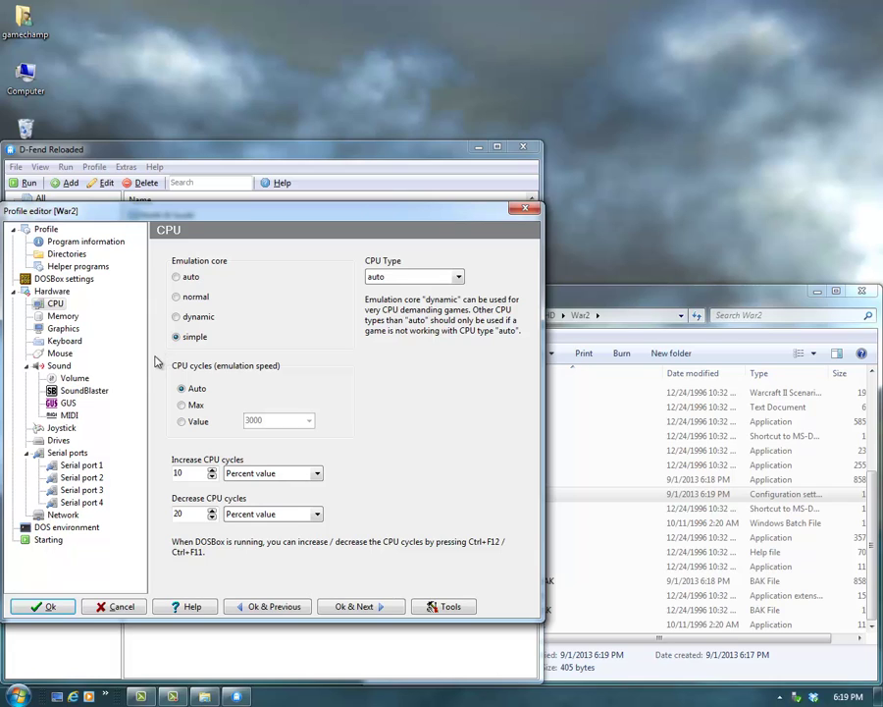
left_click(62, 316)
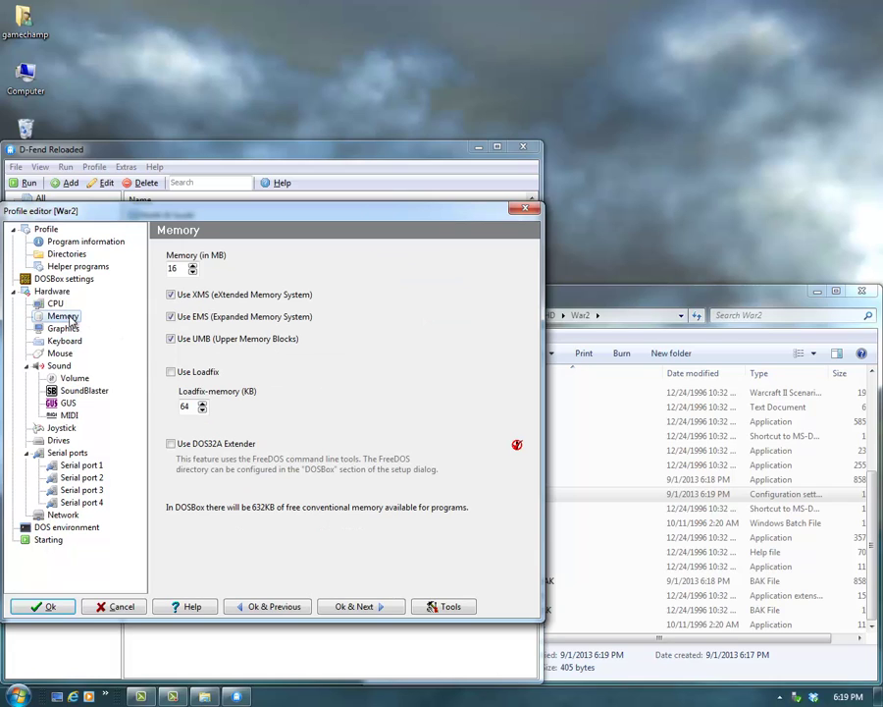
left_click(63, 329)
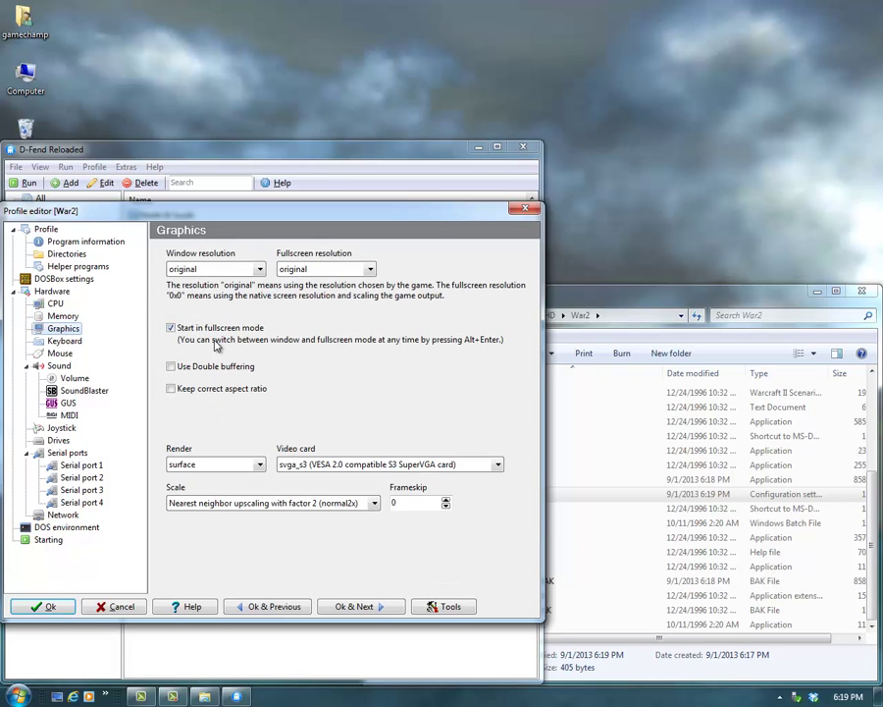
left_click(172, 330)
left_click(57, 365)
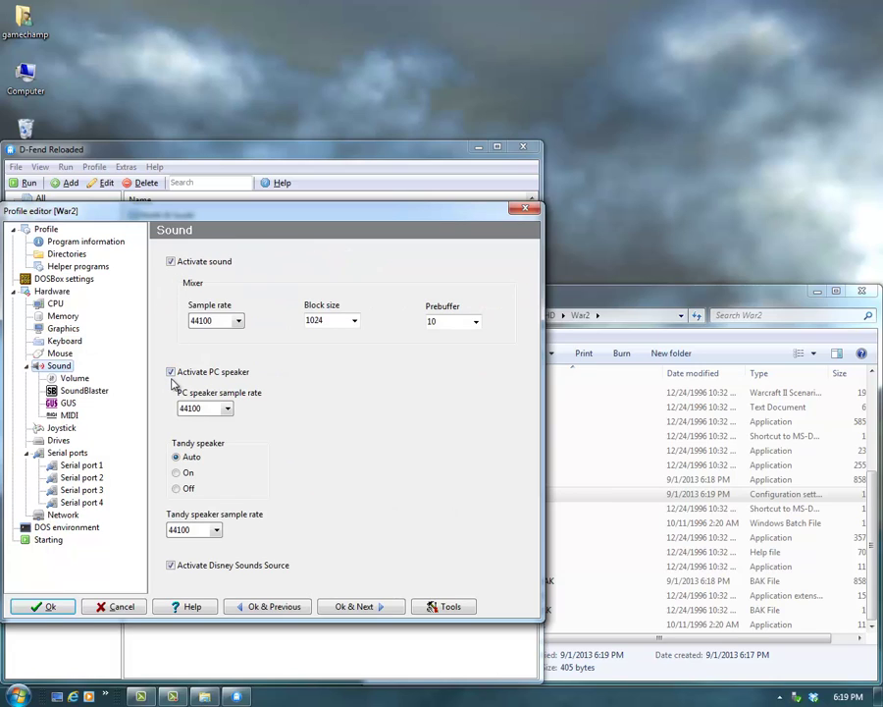
- Mount the folder .\VirtualHD\War2\ as hard disk drive D in the profile and save the profile
left_click(57, 440)
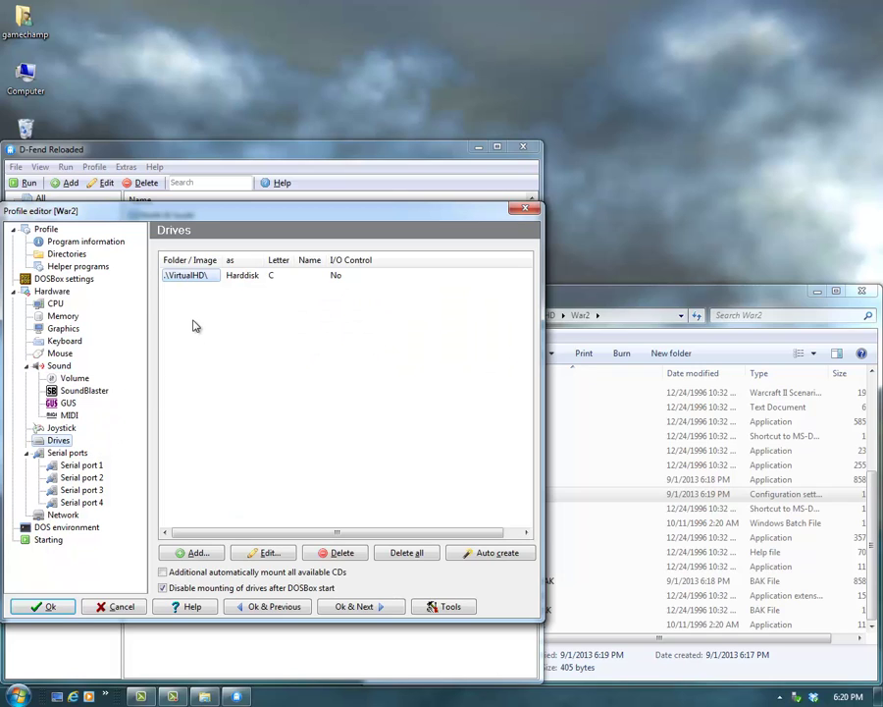
left_click(192, 552)
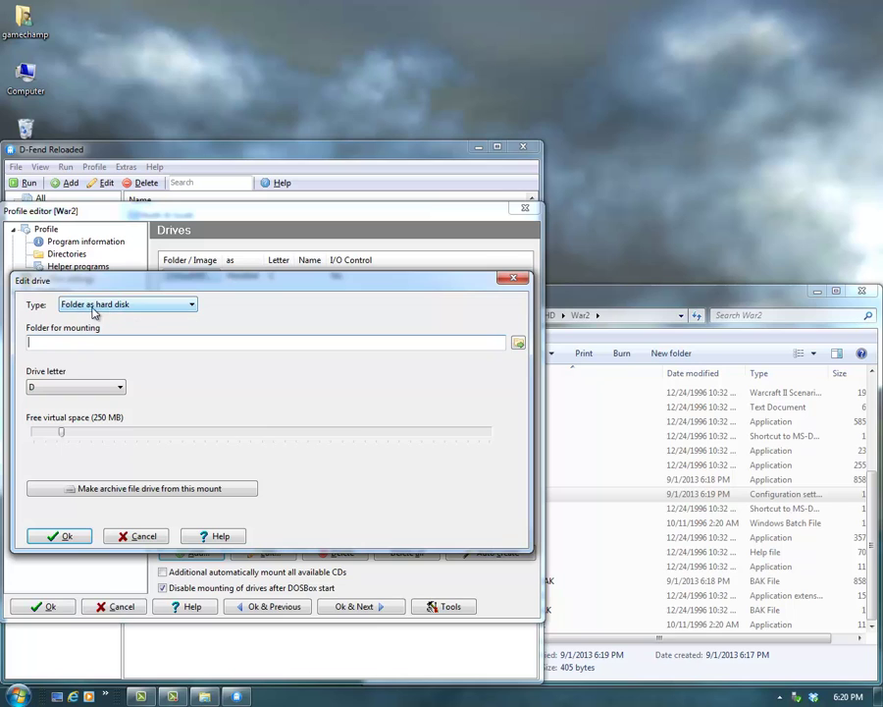
left_click(517, 343)
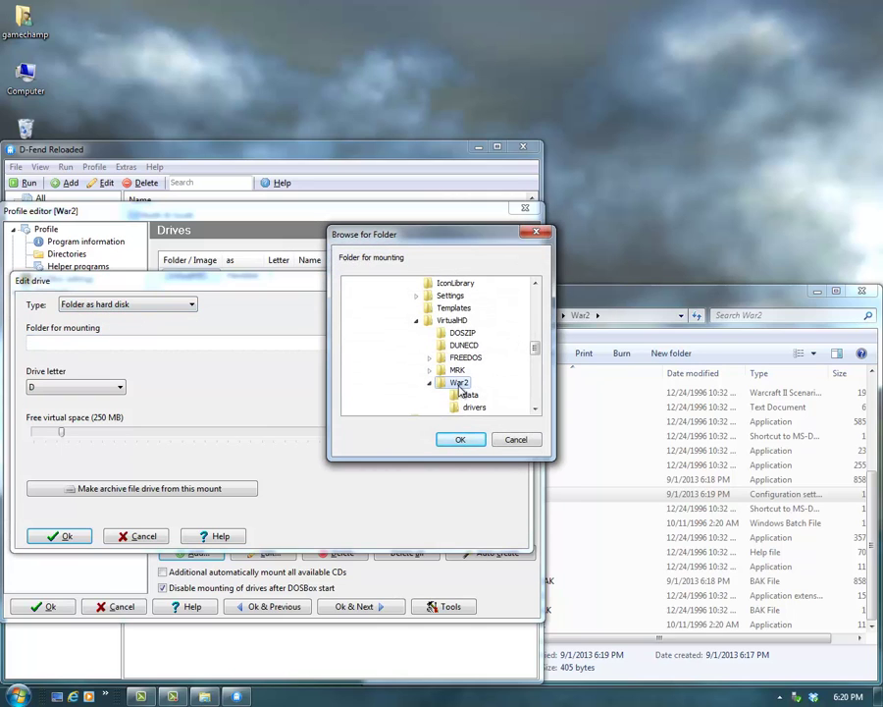
left_click(459, 441)
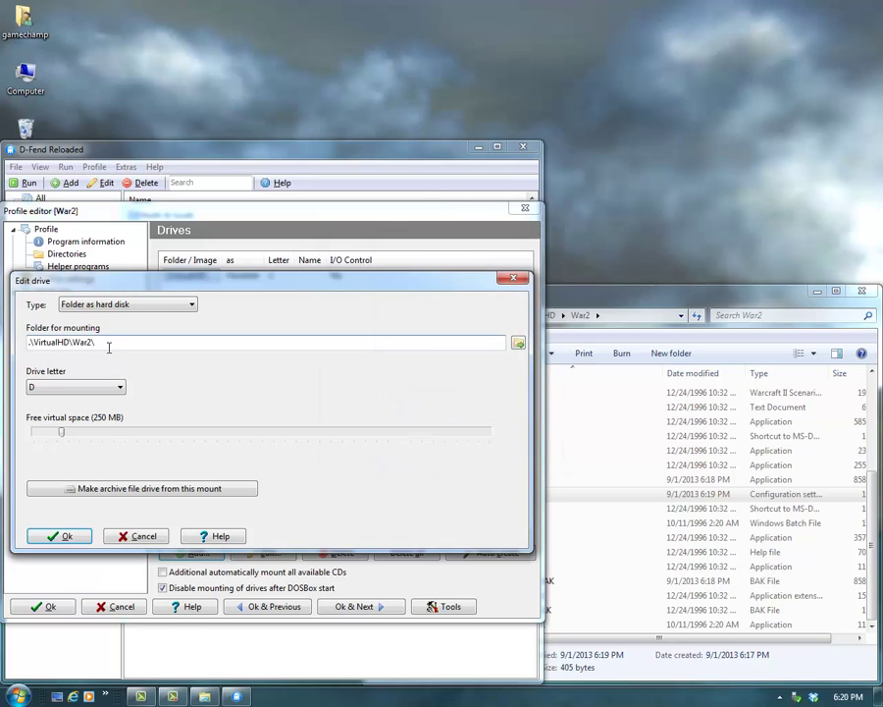
left_click(44, 390)
left_click(78, 393)
left_click(80, 394)
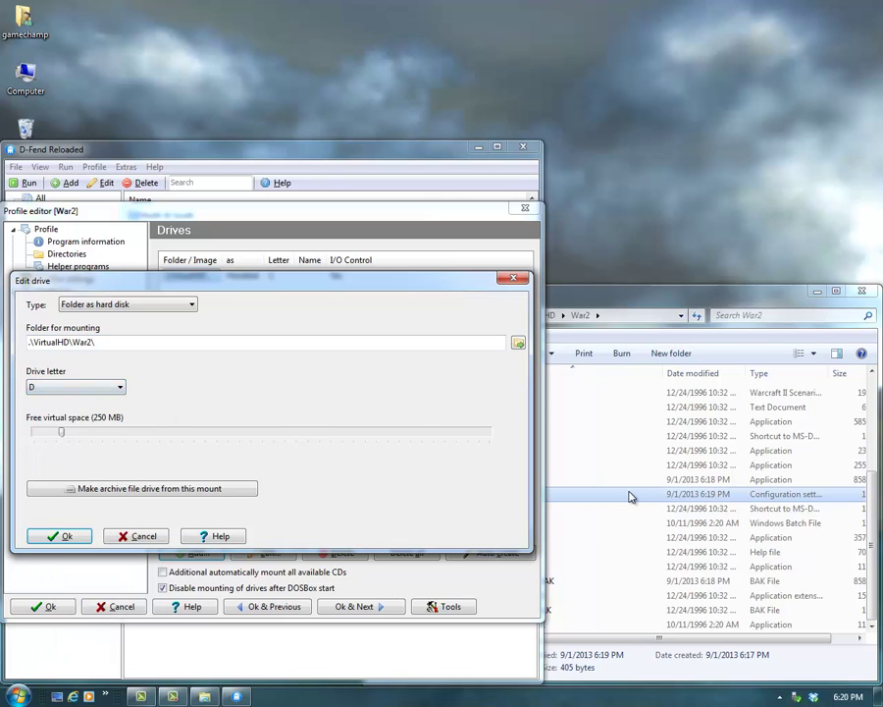
left_click(65, 535)
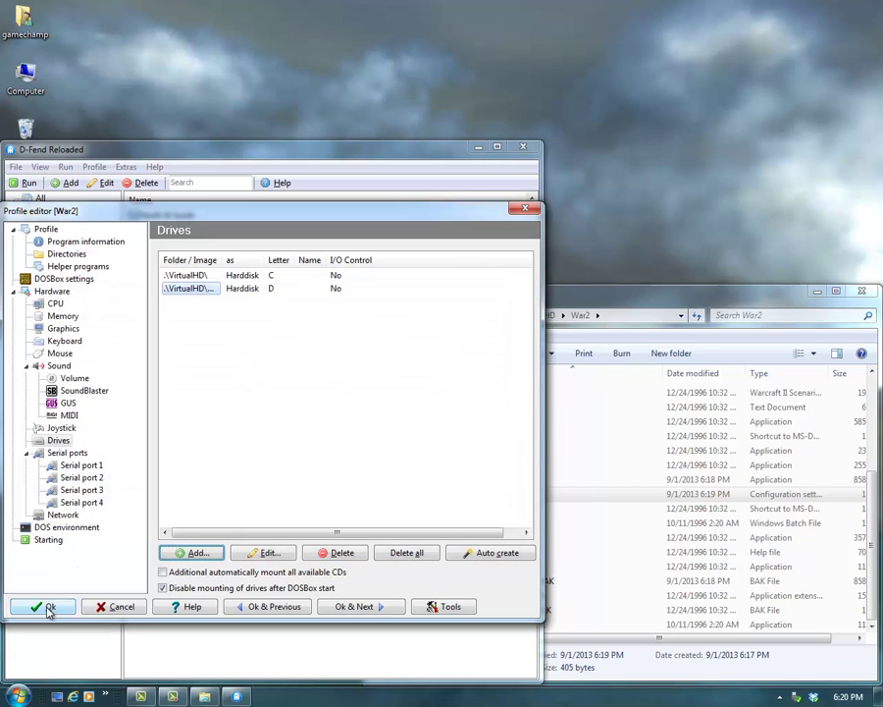
left_click(47, 608)
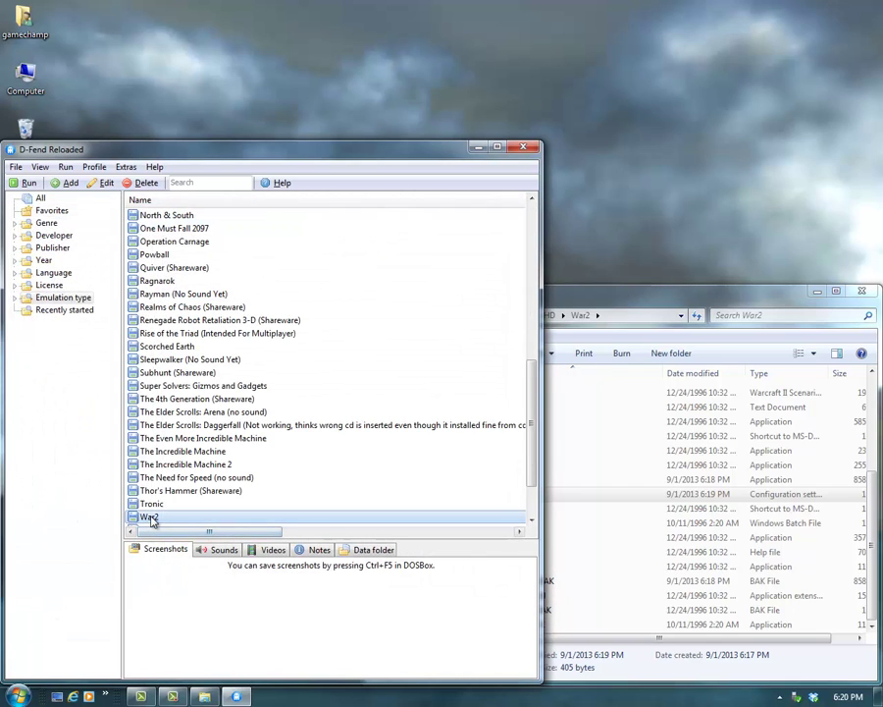
- Run the War2 profile and configure the digital driver as Sound Blaster 16/AWE32 with automatic settings, testing the device
double_click(149, 517)
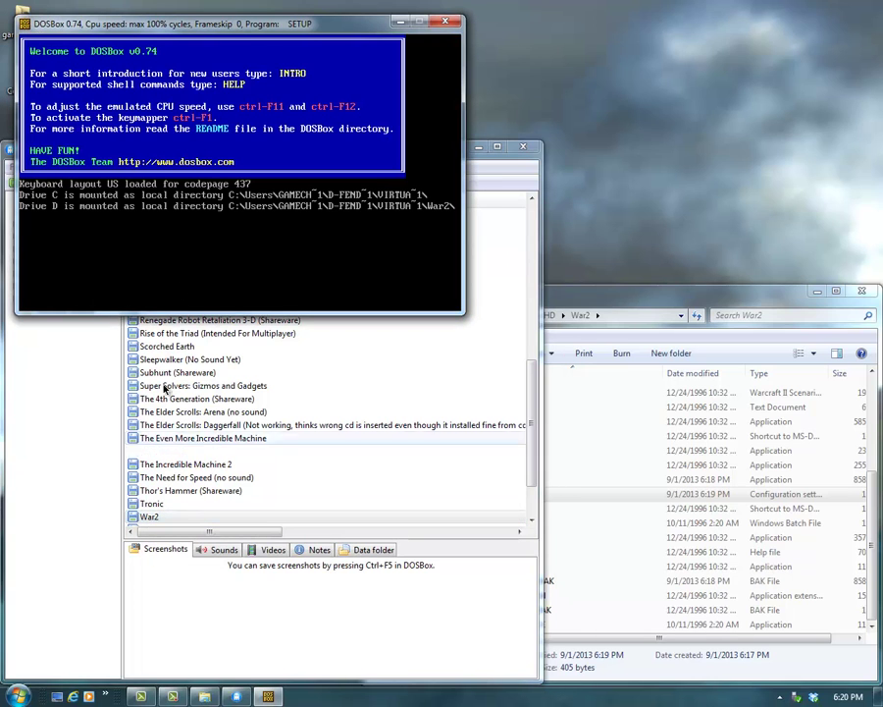
left_click_drag(230, 30, 357, 190)
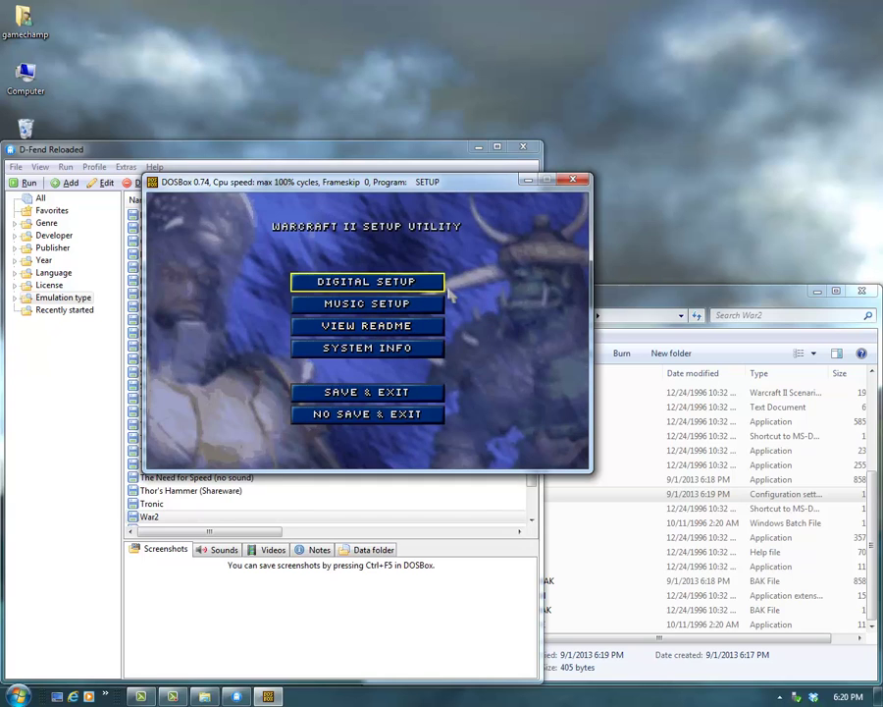
left_click(439, 283)
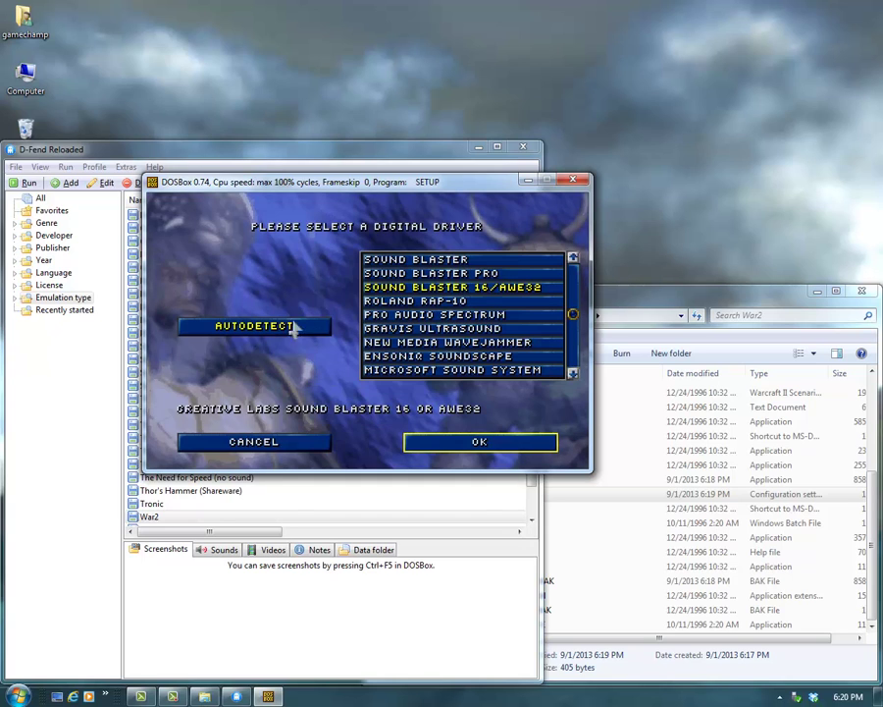
left_click(457, 448)
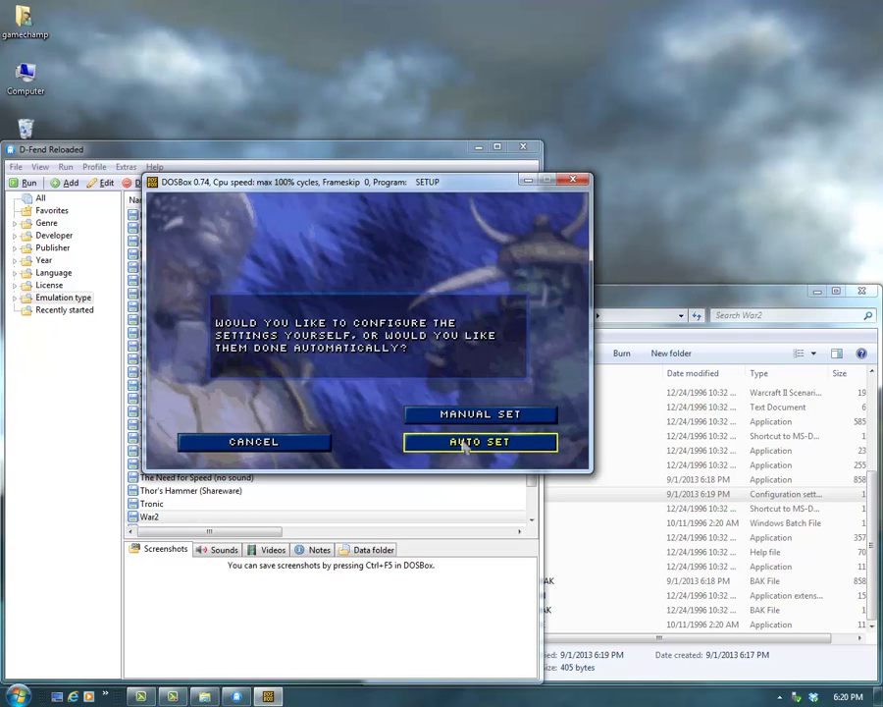
left_click(465, 446)
left_click(466, 444)
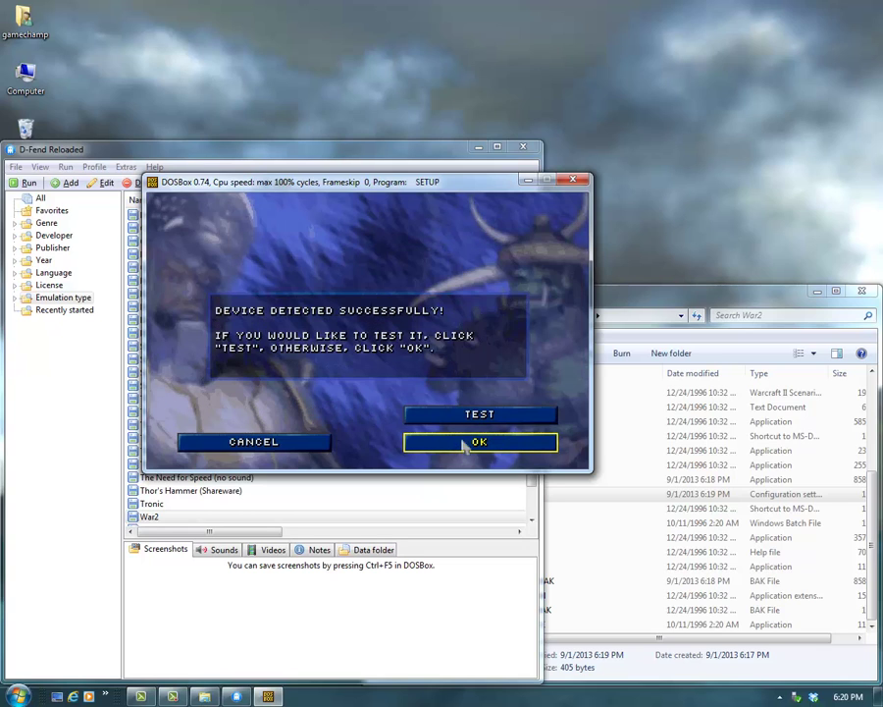
left_click(464, 417)
left_click(459, 442)
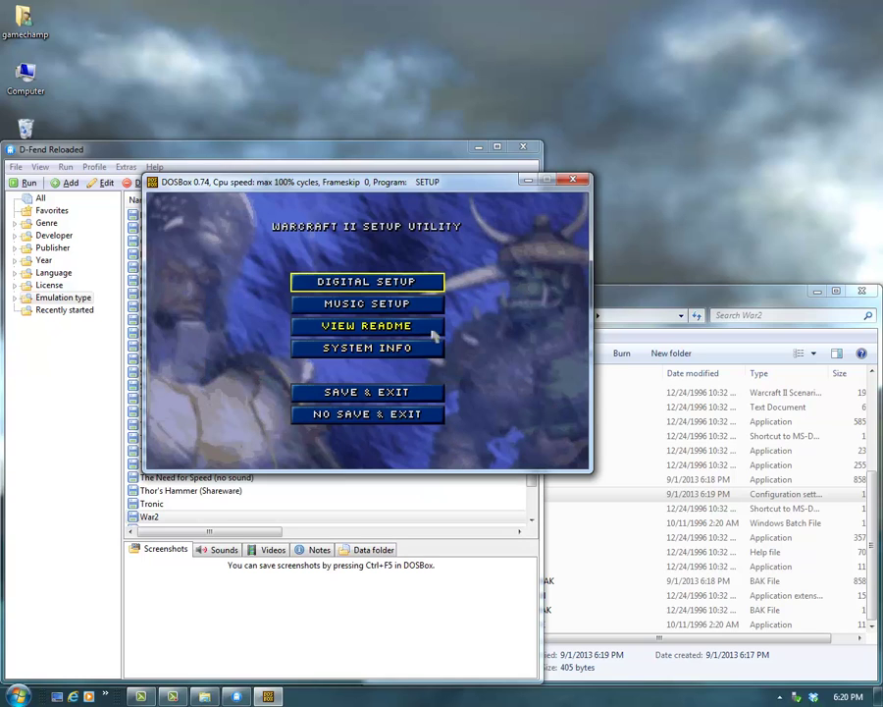
- Autodetect the Sound Blaster 16 music driver, apply and test automatic settings, then save and exit the setup utility
left_click(429, 306)
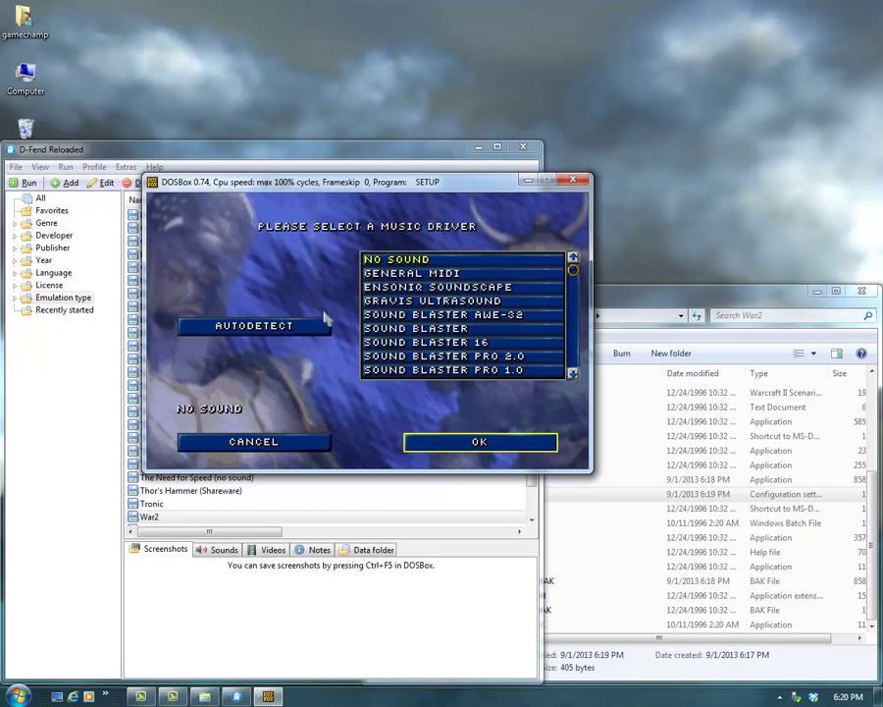
left_click(292, 331)
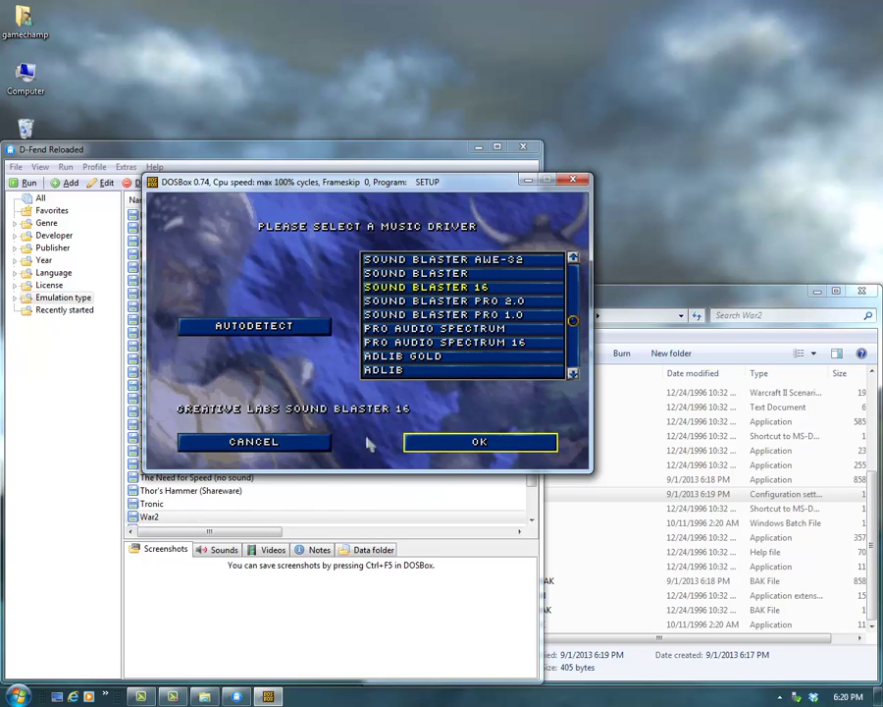
left_click(469, 447)
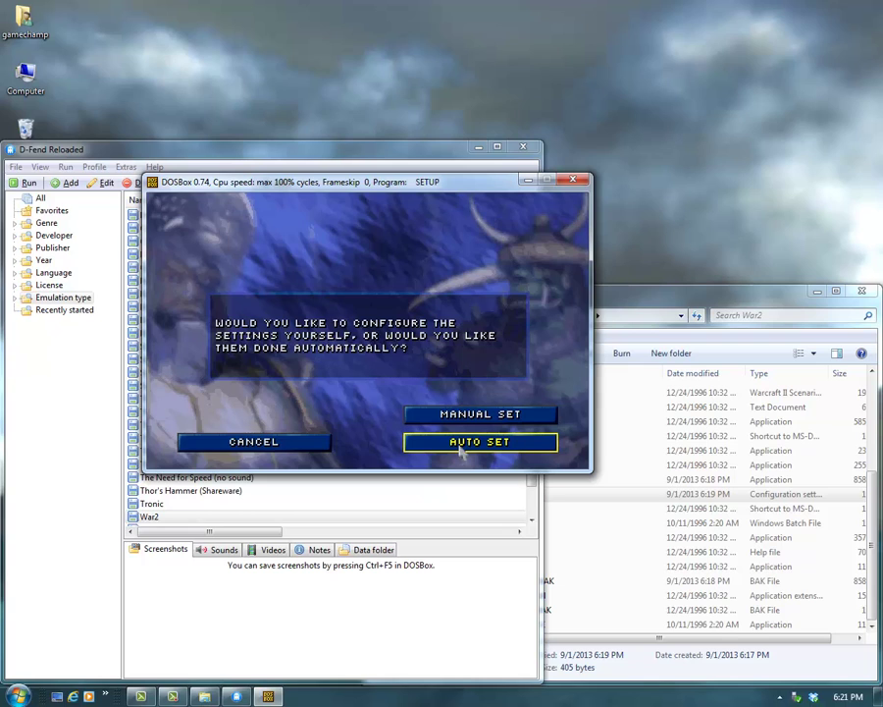
left_click(459, 448)
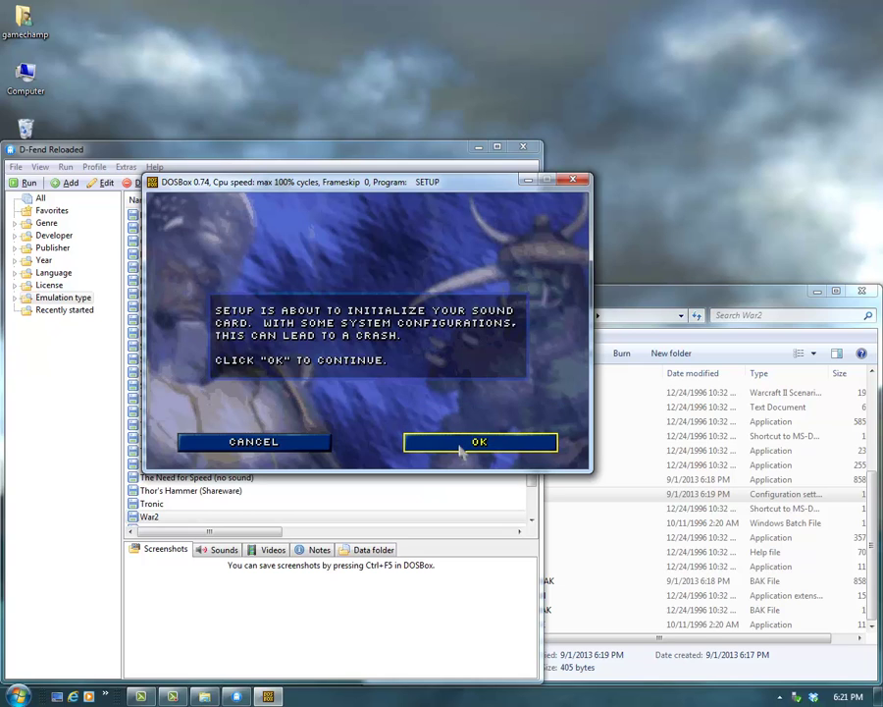
left_click(461, 448)
left_click(469, 415)
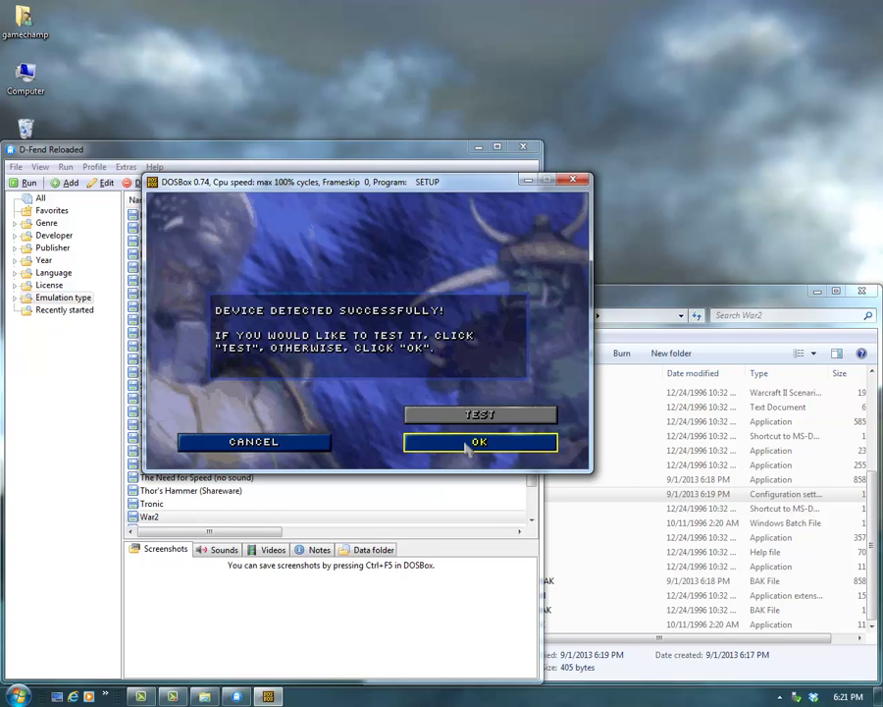
left_click(466, 447)
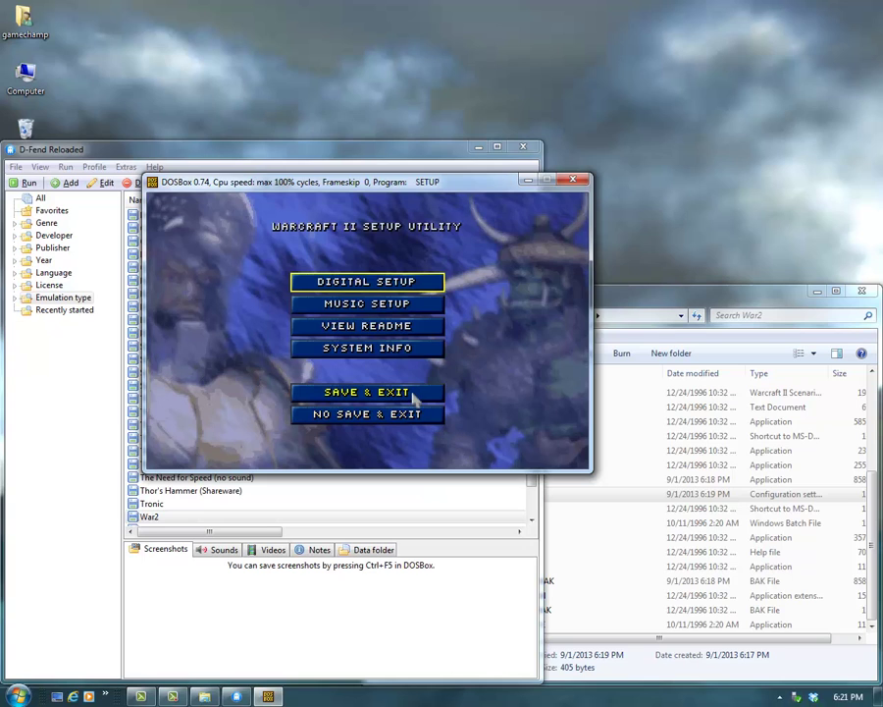
left_click(413, 392)
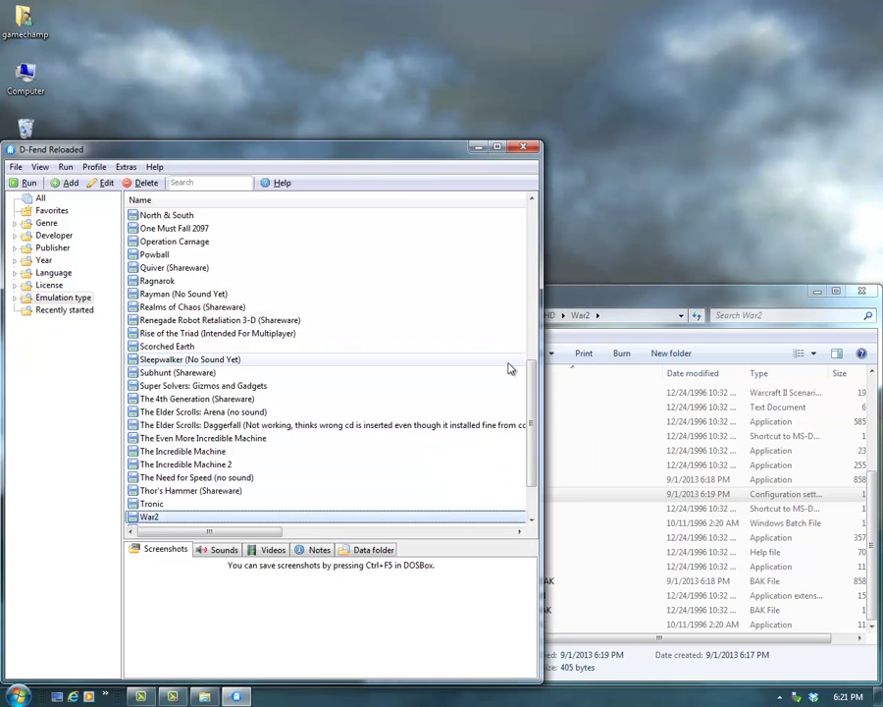
- Change the War2 profile's program file to .\VirtualHD\War2\war2.exe and save the profile
right_click(147, 518)
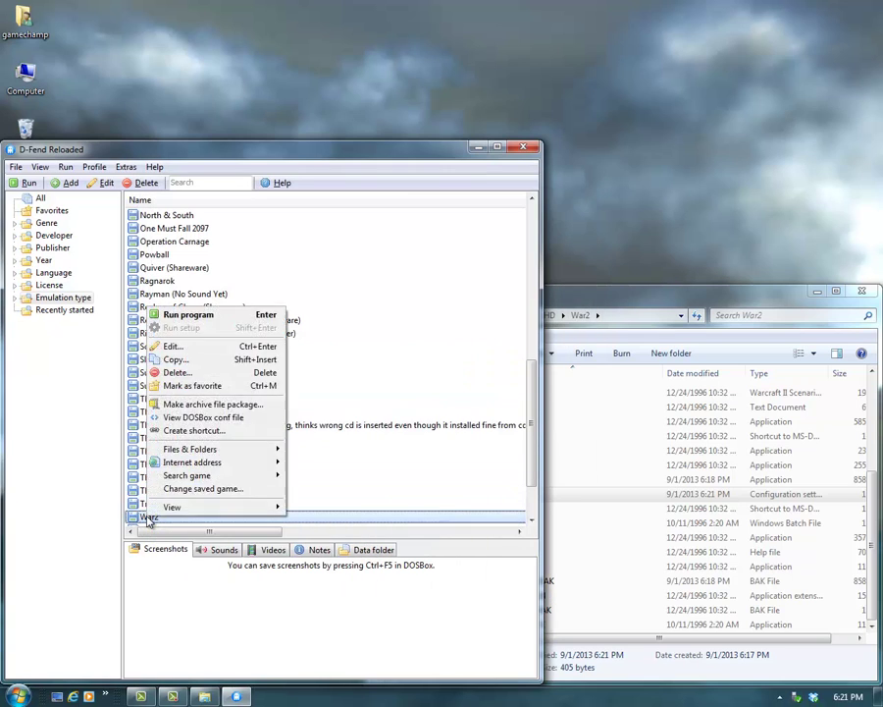
left_click(215, 349)
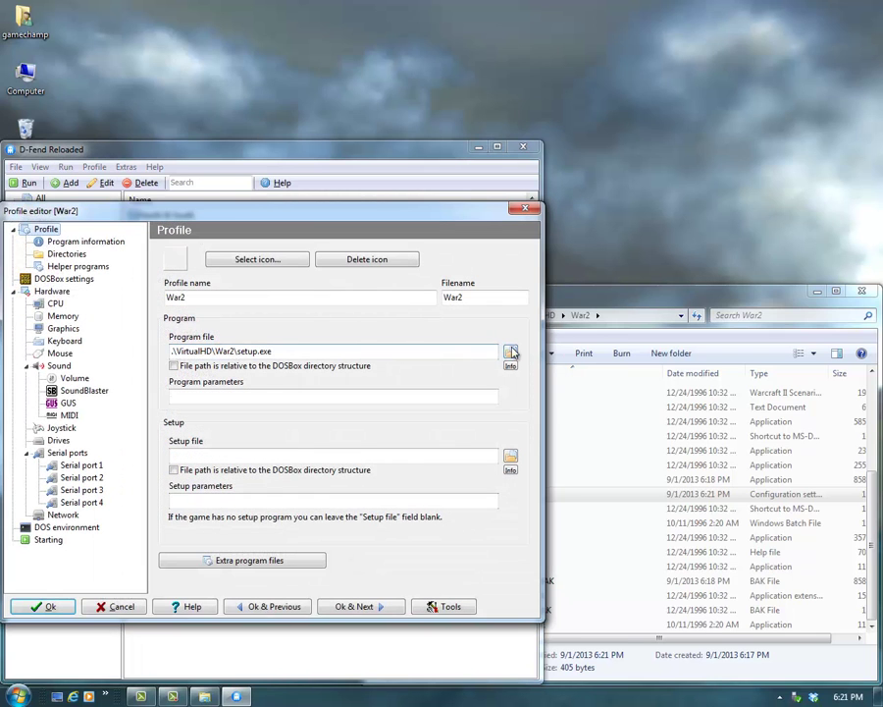
left_click(512, 351)
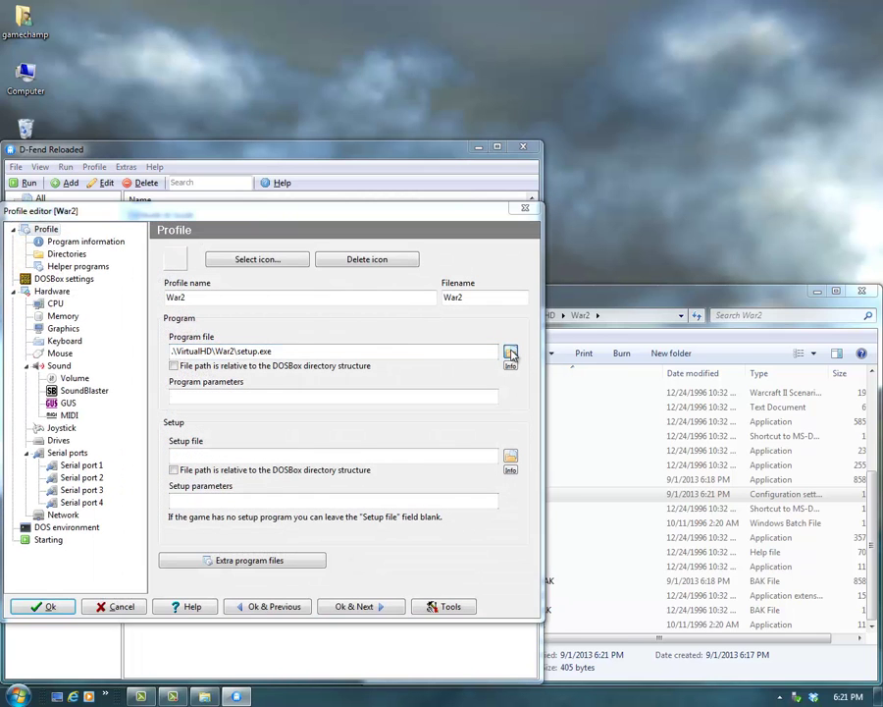
left_click(579, 465)
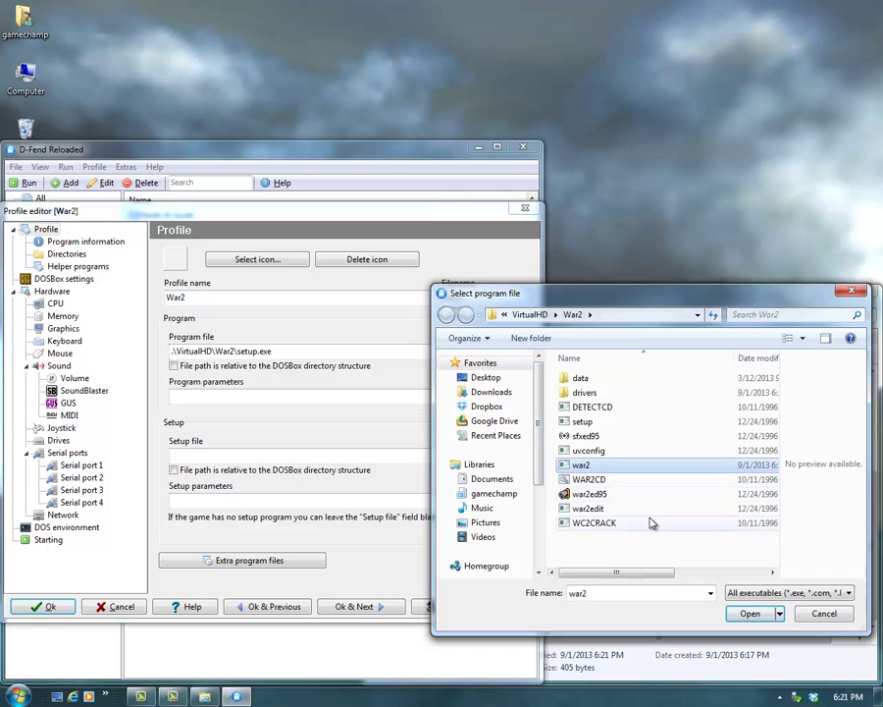
left_click(748, 615)
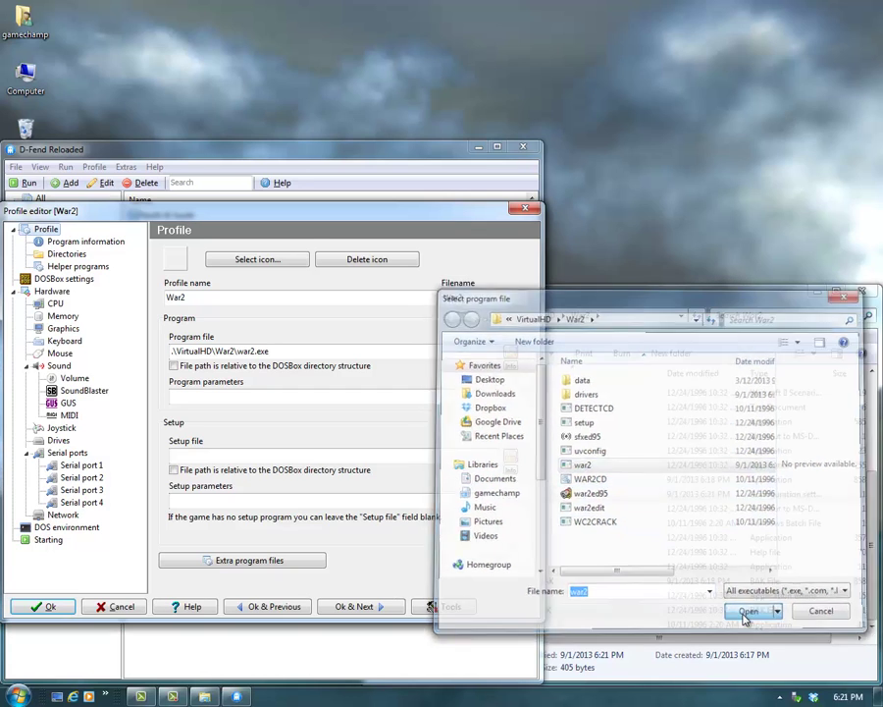
left_click(51, 607)
- Run the War2 profile and start a new single-player Orc campaign, continuing past the Zul'dare briefing into the mission
left_click(150, 517)
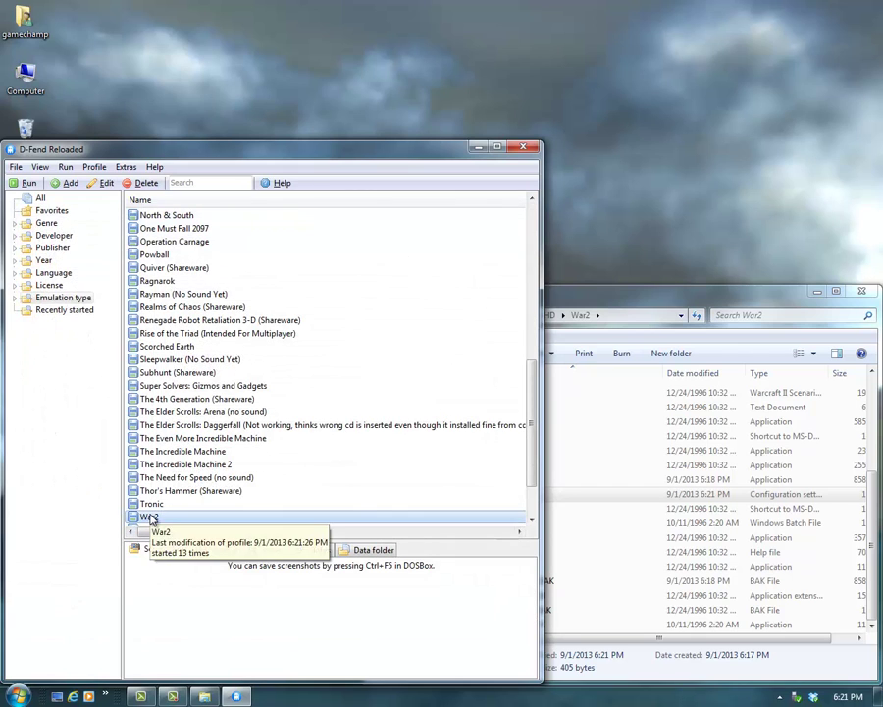
double_click(150, 517)
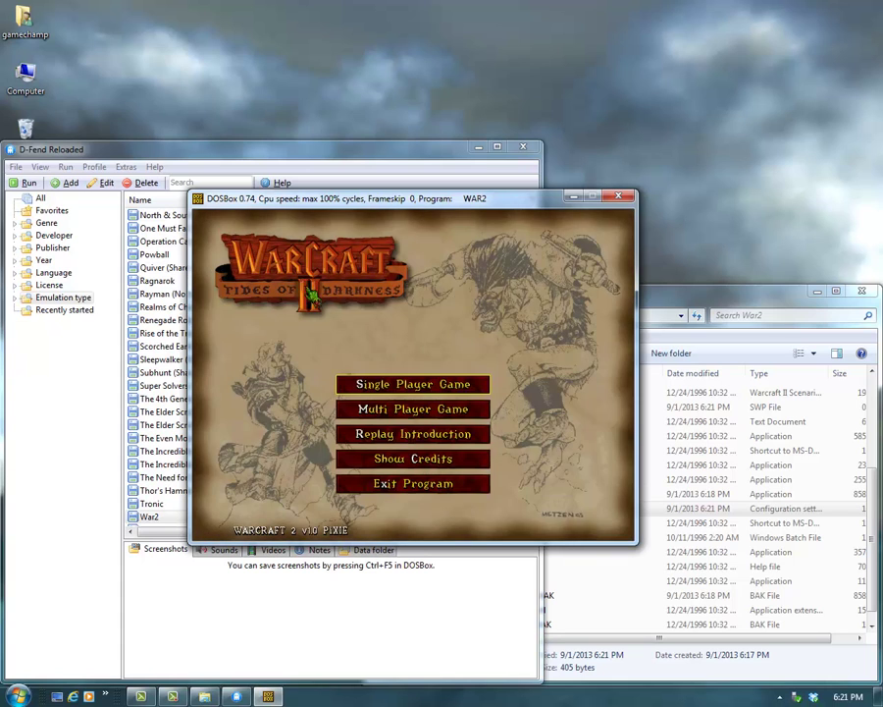
left_click(404, 389)
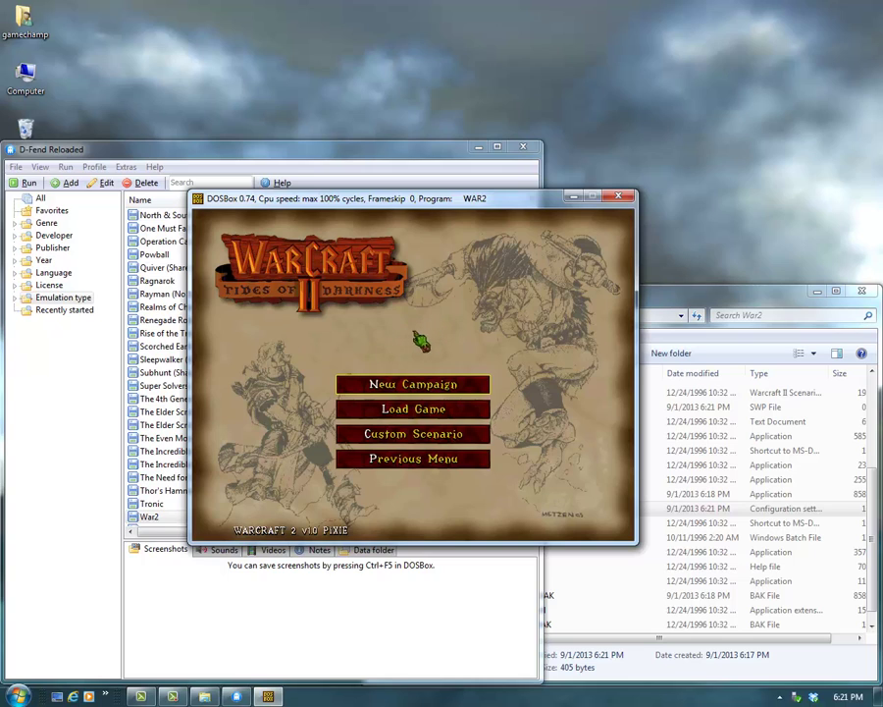
left_click(412, 384)
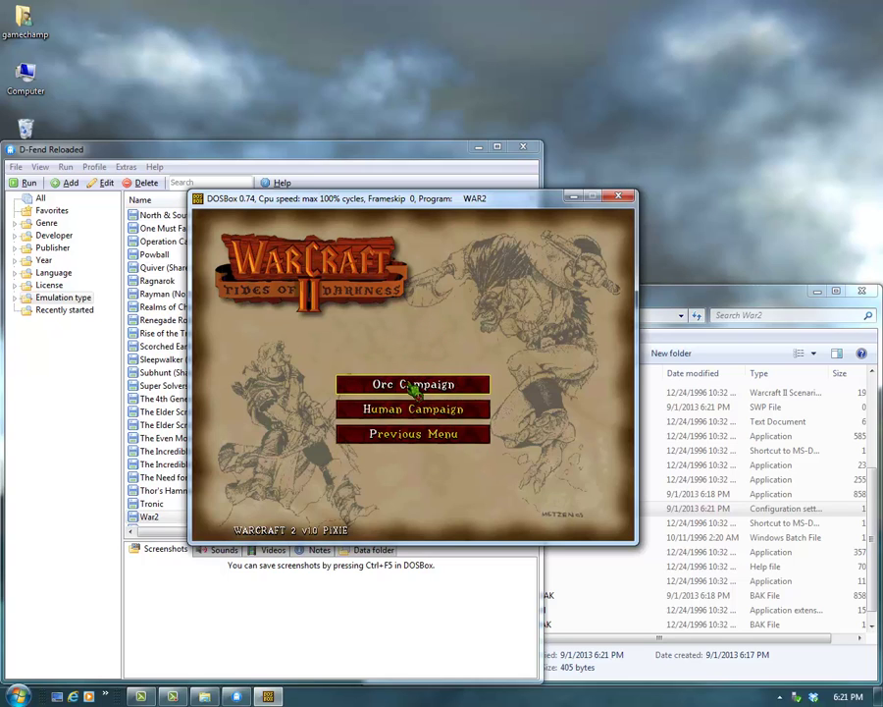
left_click(402, 387)
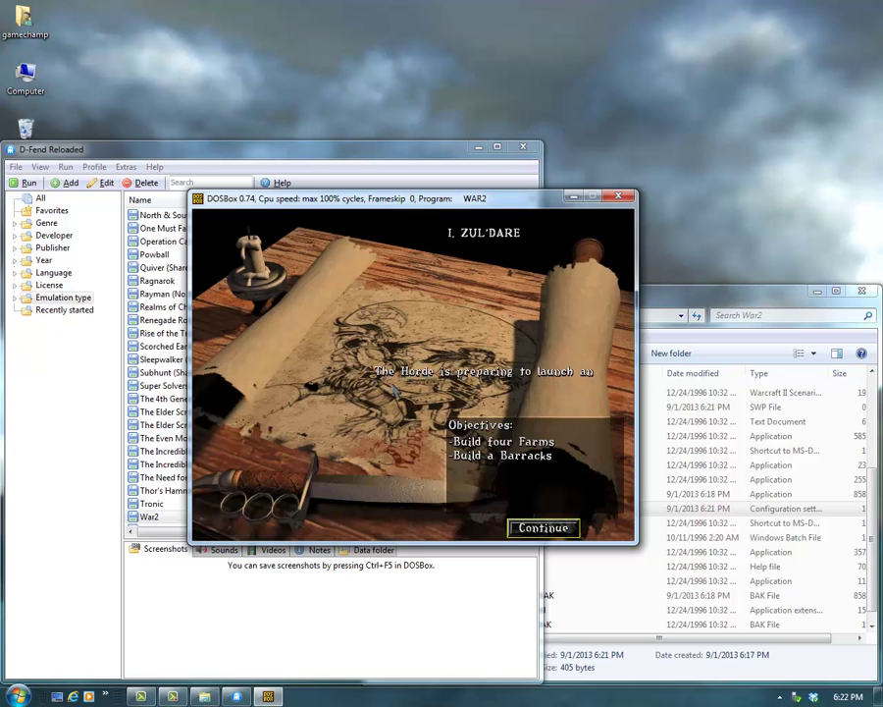
left_click(533, 530)
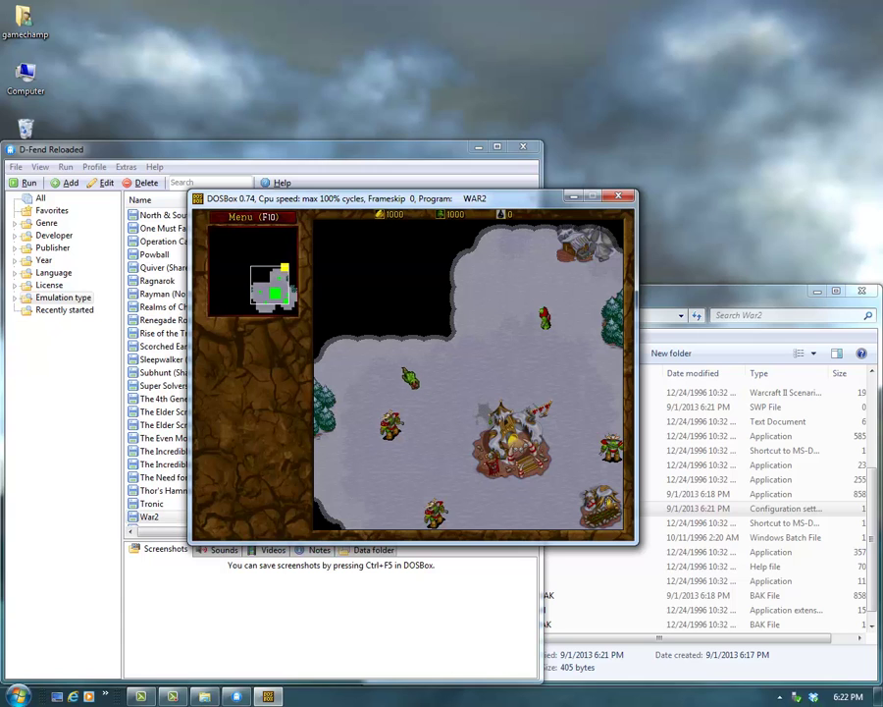
- Set the in-game mouse scroll and key scroll speeds to the slowest setting and accept the speed settings
key("Up")
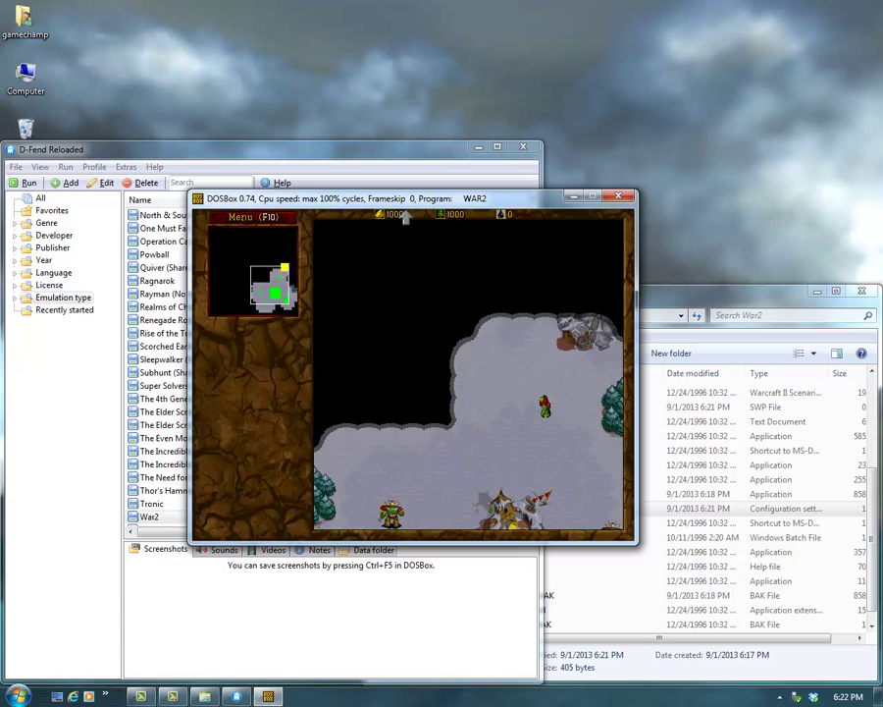
key("Left")
key("Down")
left_click(280, 287)
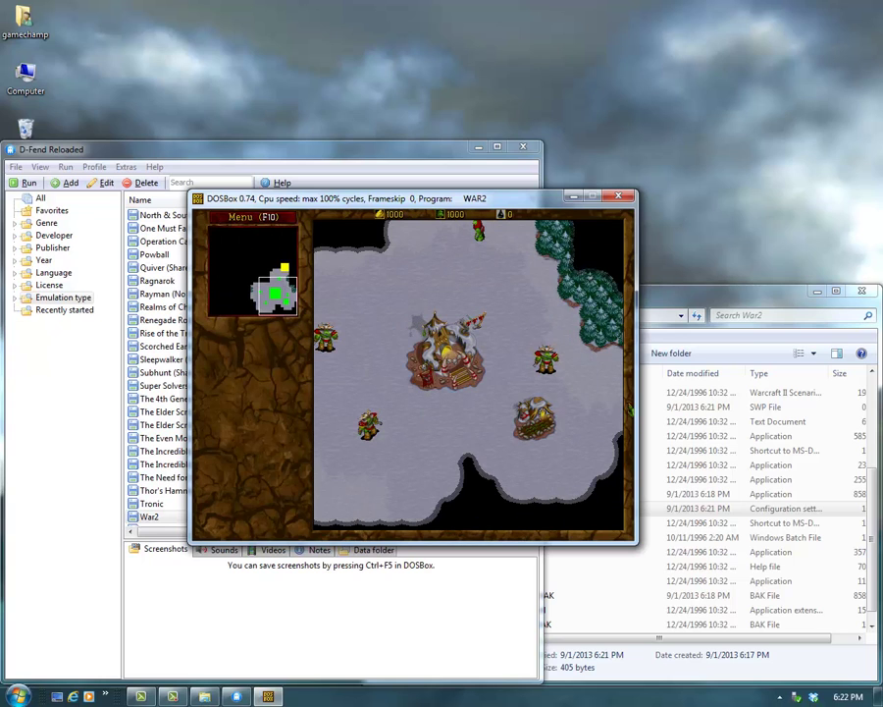
left_click(273, 218)
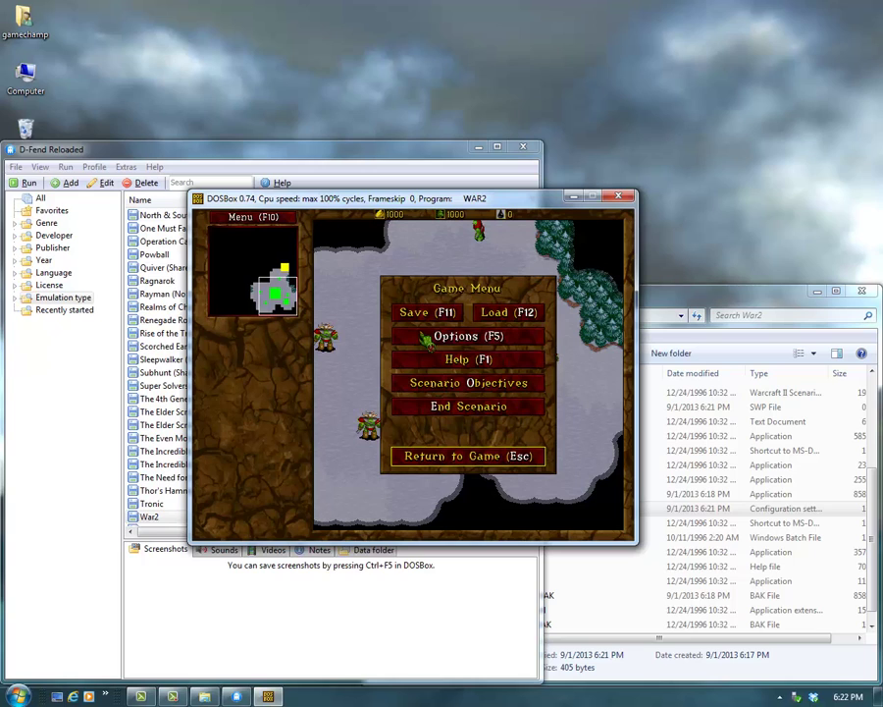
left_click(426, 338)
left_click(429, 337)
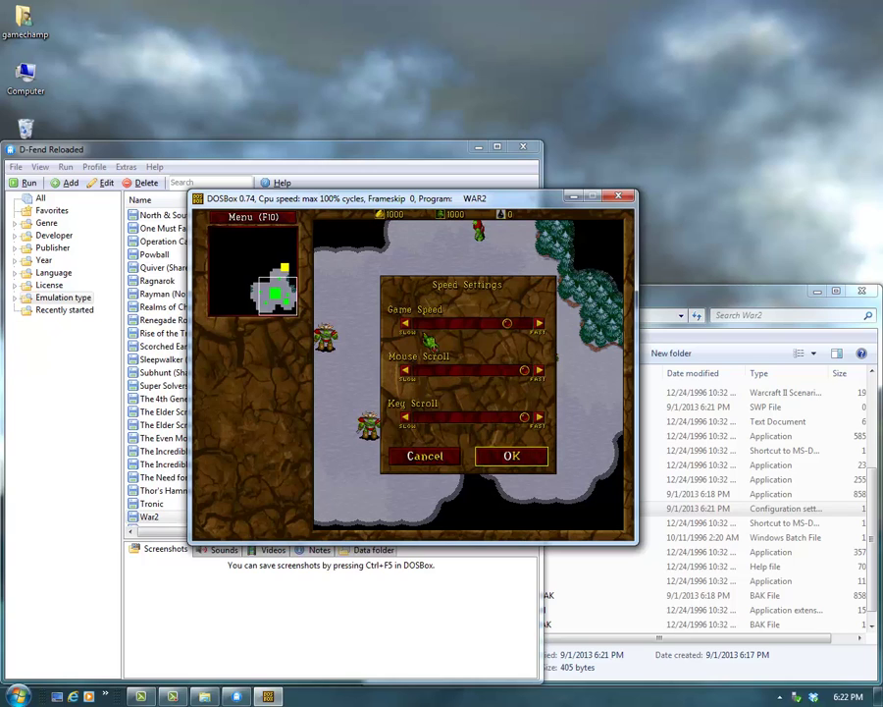
left_click_drag(528, 378, 420, 373)
left_click_drag(526, 418, 422, 422)
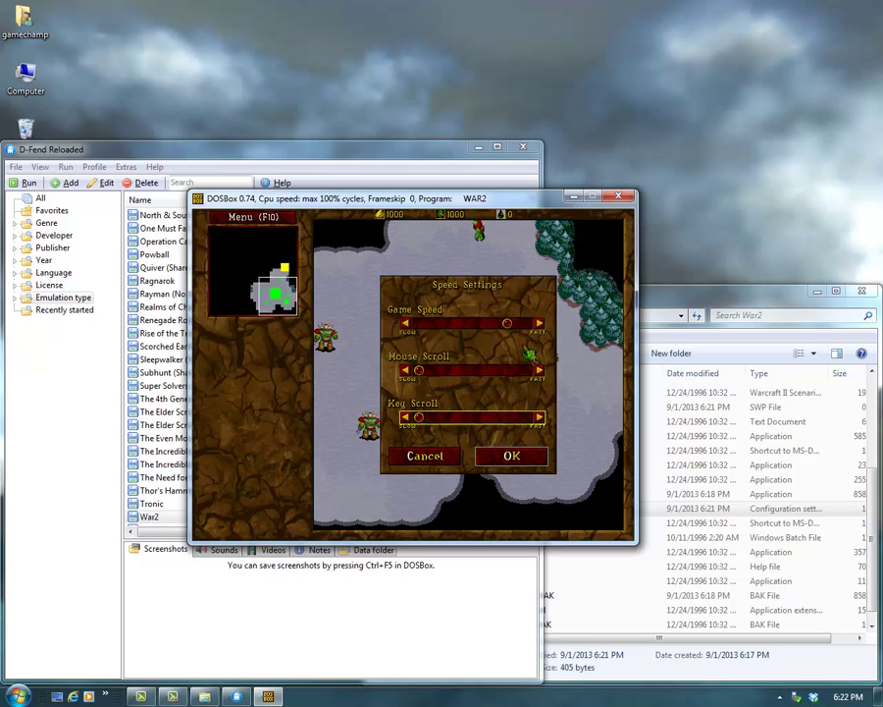
left_click(510, 452)
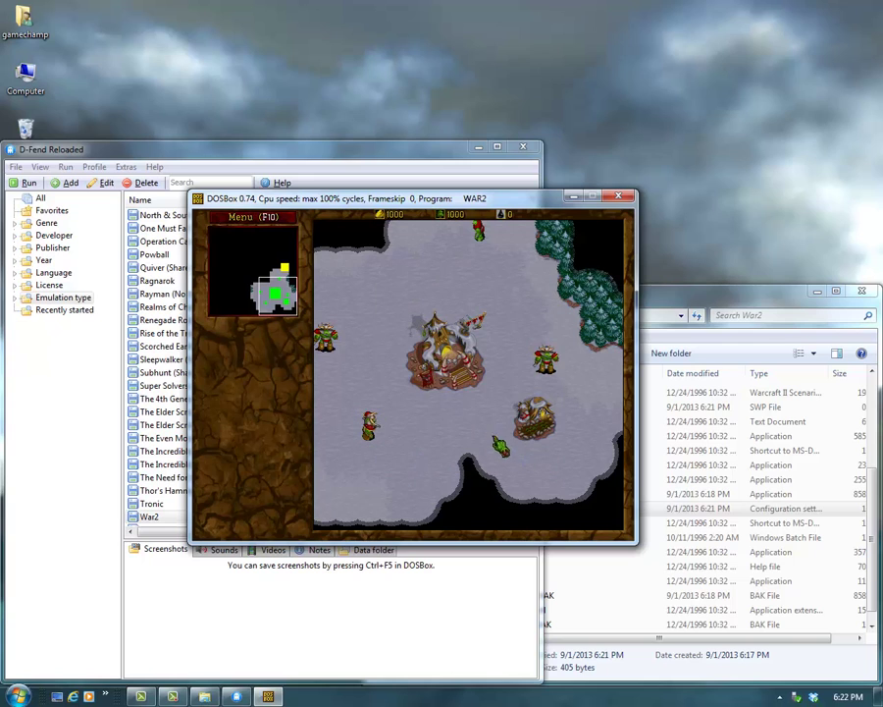
- Select the peon north of the town hall and send it to the gold mine
key("Up")
key("Left")
key("Down")
key("Right")
left_click(479, 273)
key("Up")
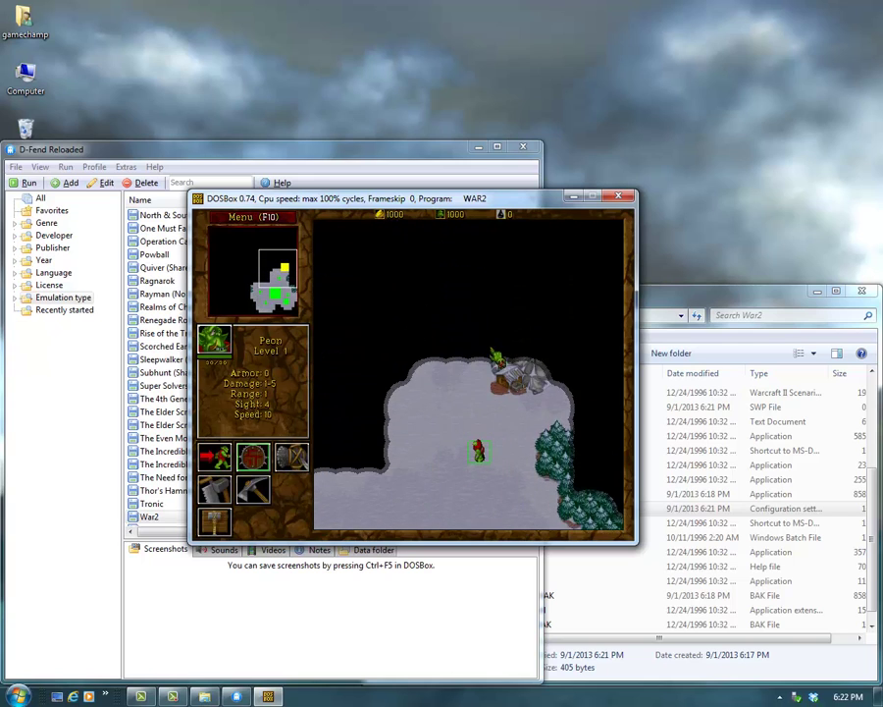
- Select the three orc warriors around the town hall as a group and move them to explore the surrounding map
key("Down")
key("Left")
key("Right")
left_click_drag(603, 436, 354, 312)
key("Left")
key("Left")
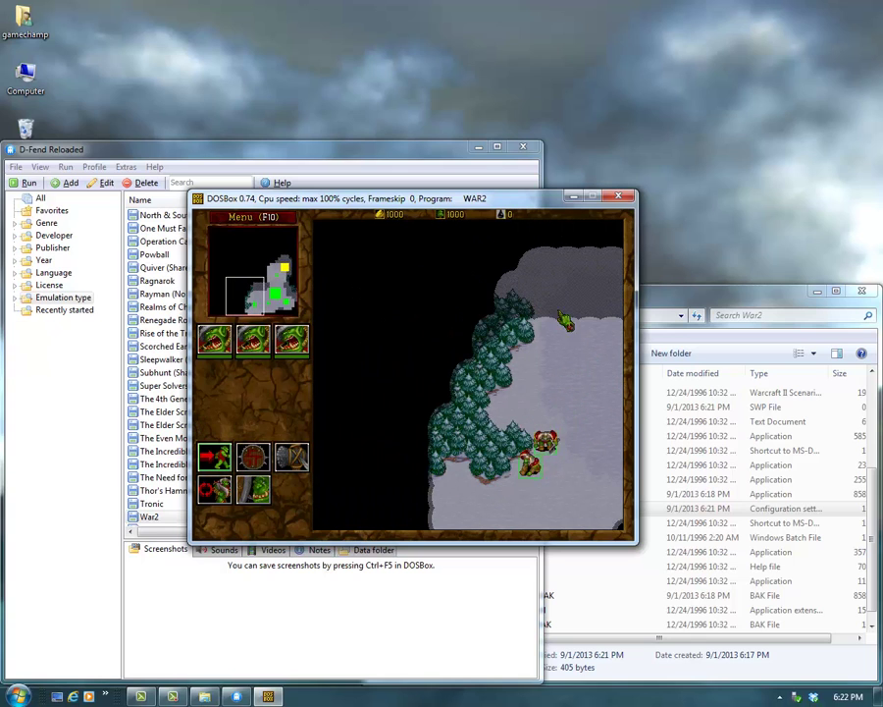
key("Up")
key("Up")
key("Up")
key("Right")
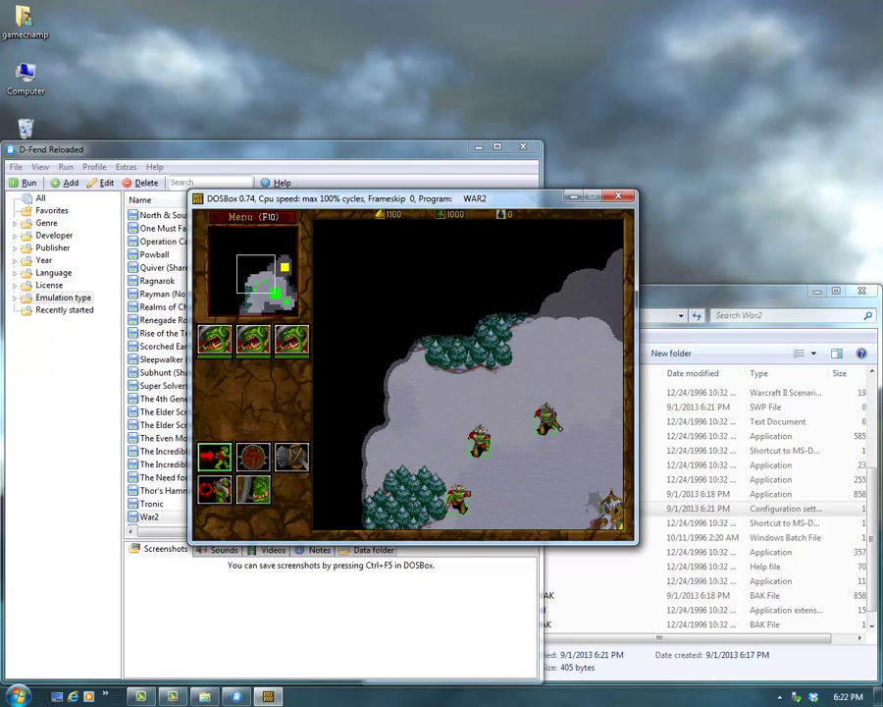
key("Right")
key("Right")
key("Down")
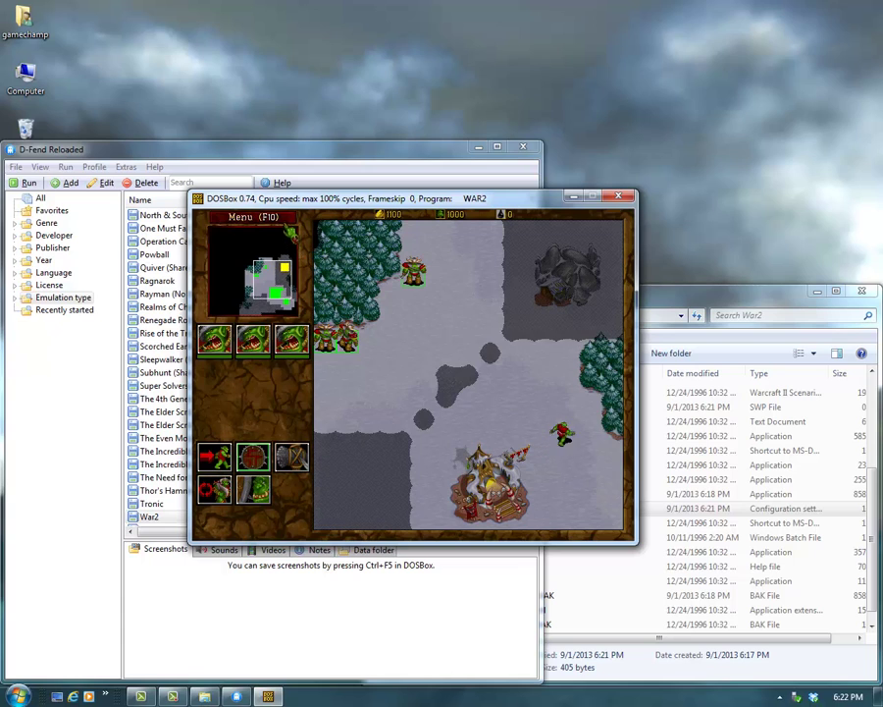
- End the scenario and exit the Warcraft II program
key("F10")
left_click(450, 406)
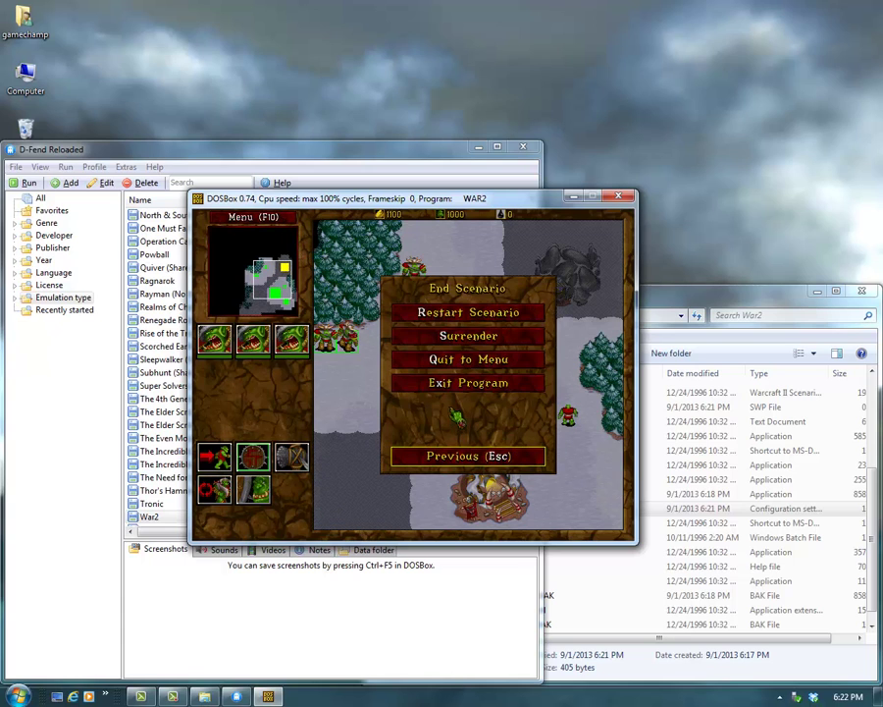
left_click(469, 385)
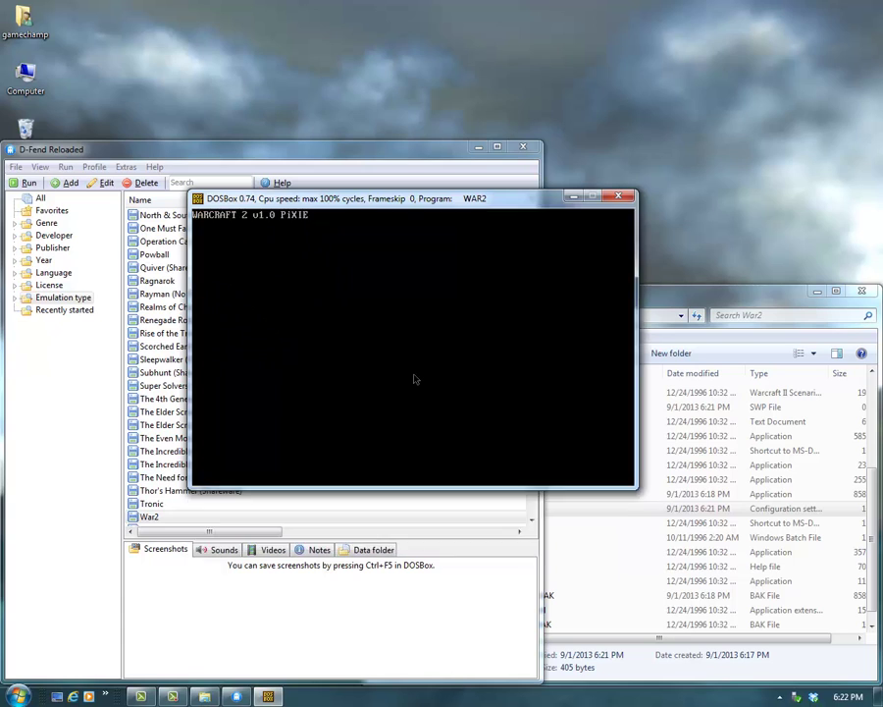